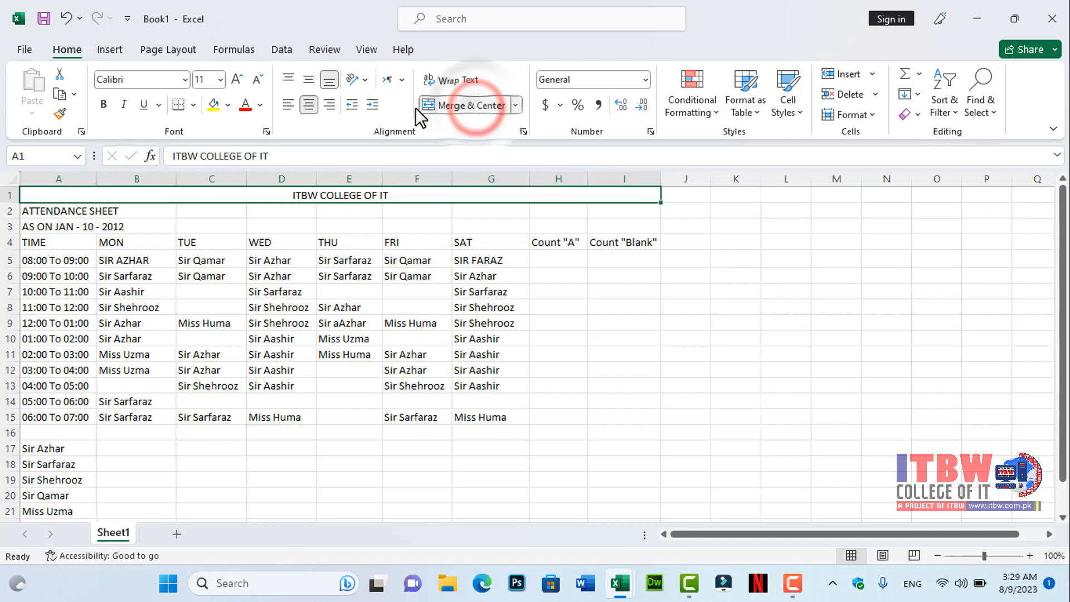
# - Increase the ITBW COLLEGE OF IT title's font size to 16
pyautogui.click(237, 80)
pyautogui.click(237, 80)
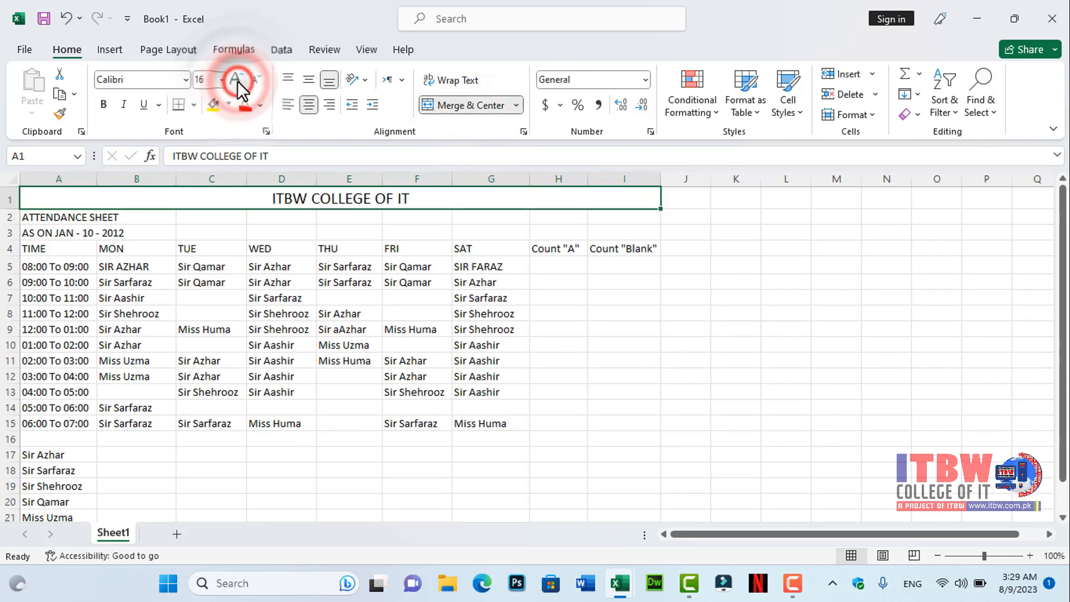
# - Merge and center the ATTENDANCE SHEET row and the date row across columns A to I
pyautogui.moveTo(21, 216); pyautogui.dragTo(610, 215)
pyautogui.click(471, 105)
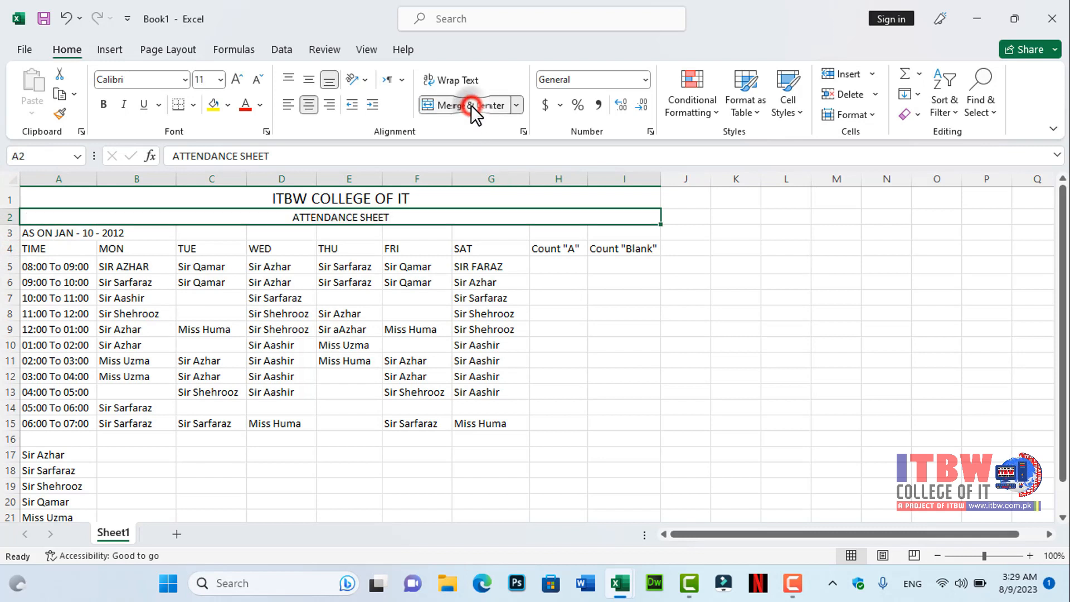
pyautogui.moveTo(36, 233); pyautogui.dragTo(641, 232)
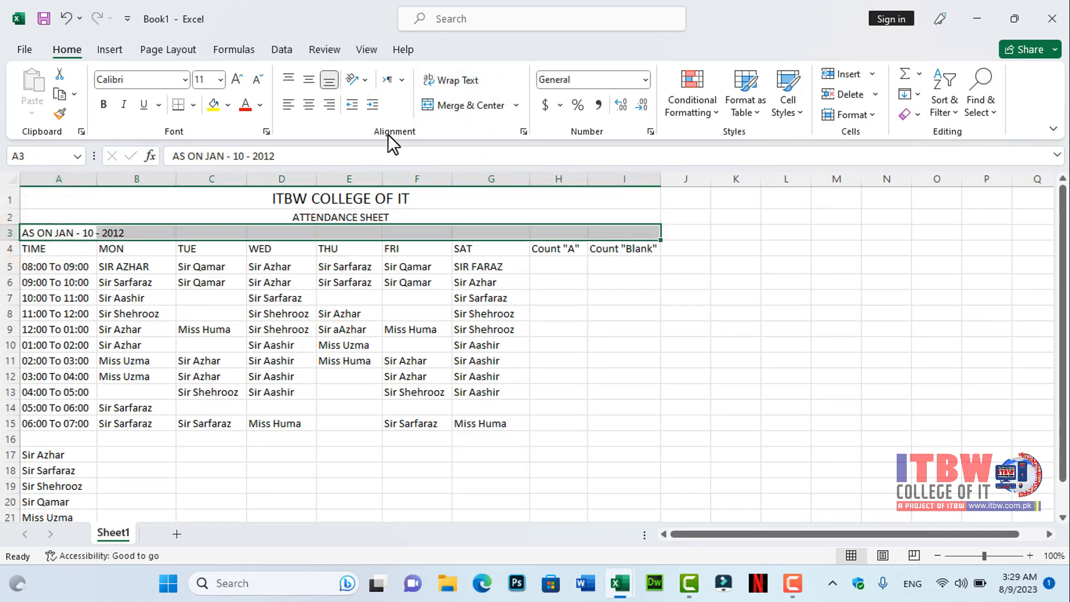
pyautogui.click(446, 106)
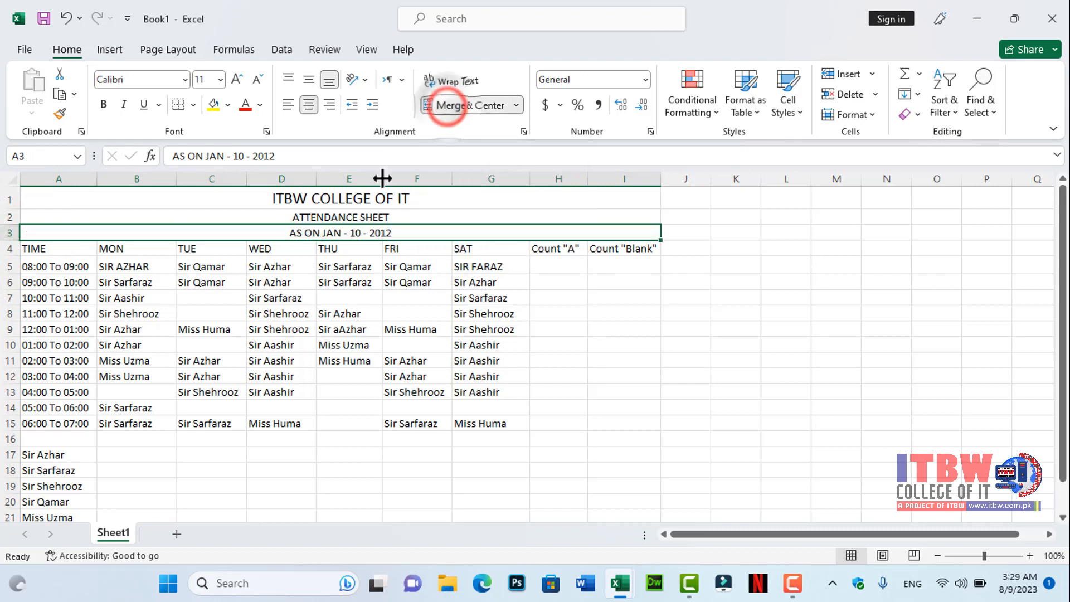
# - Center the column headings in row 4 from TIME to Count "Blank"
pyautogui.moveTo(63, 251); pyautogui.dragTo(641, 248)
pyautogui.click(311, 107)
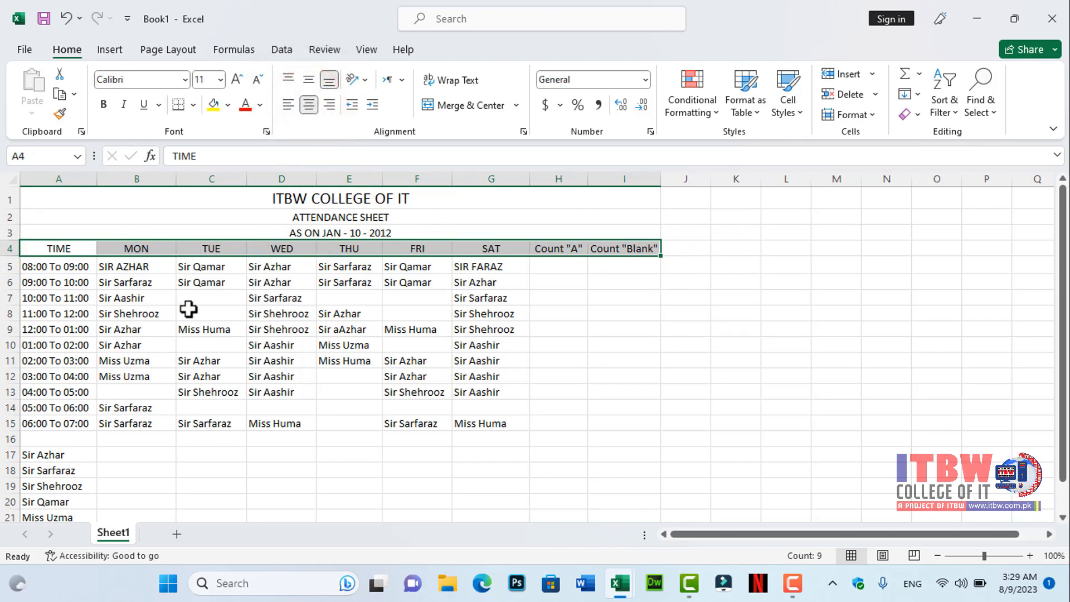
# - Apply all borders to the attendance table range A1:I15
pyautogui.moveTo(180, 200); pyautogui.dragTo(184, 423)
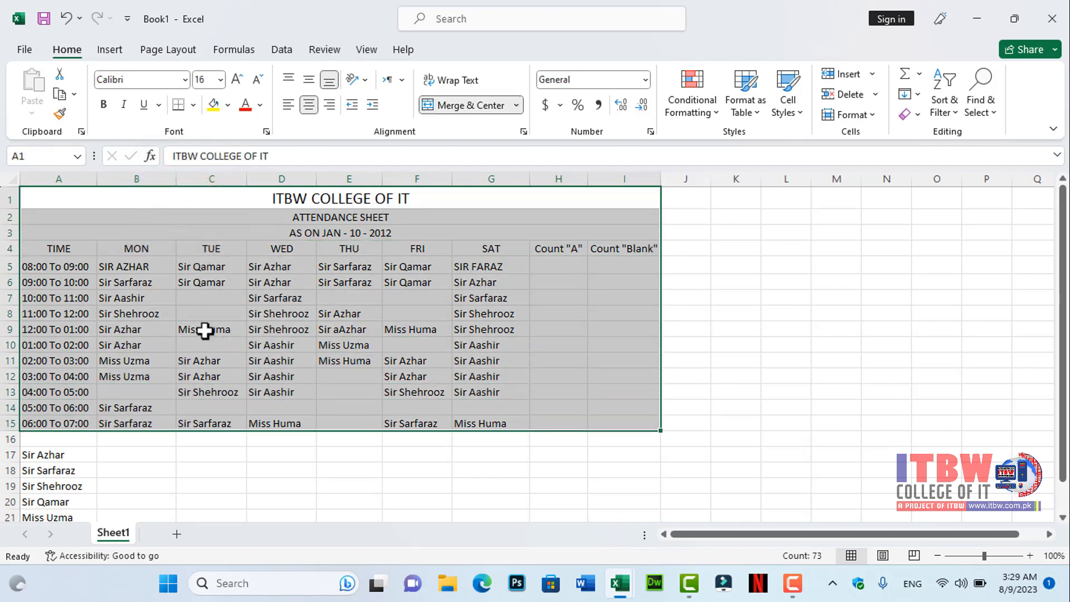
pyautogui.click(193, 103)
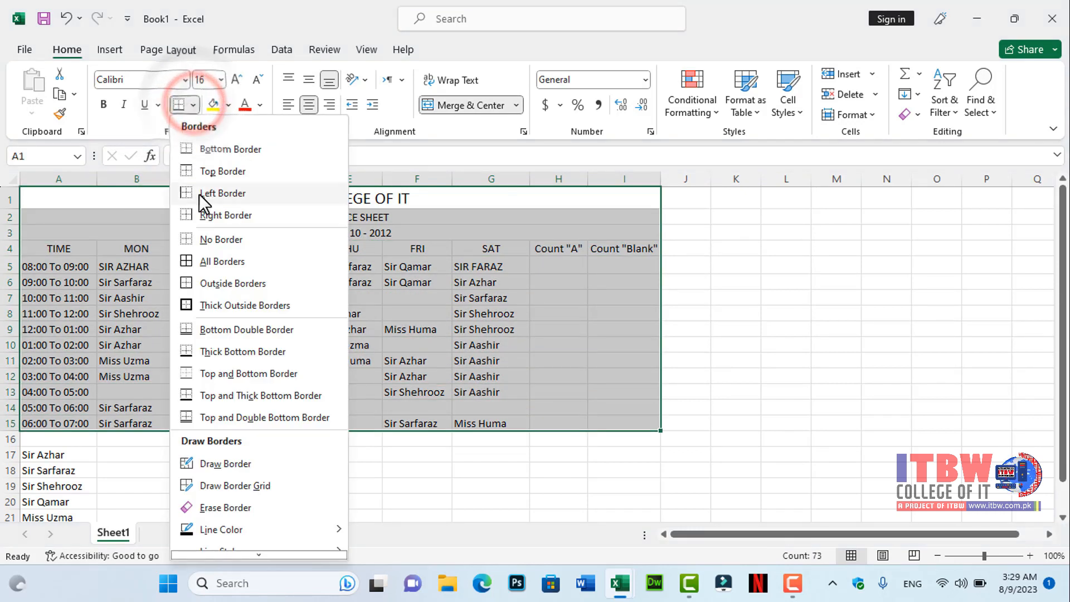
pyautogui.click(209, 262)
# - Apply all borders to the teacher summary range A17:G23
pyautogui.scroll(-1, 282, 339)
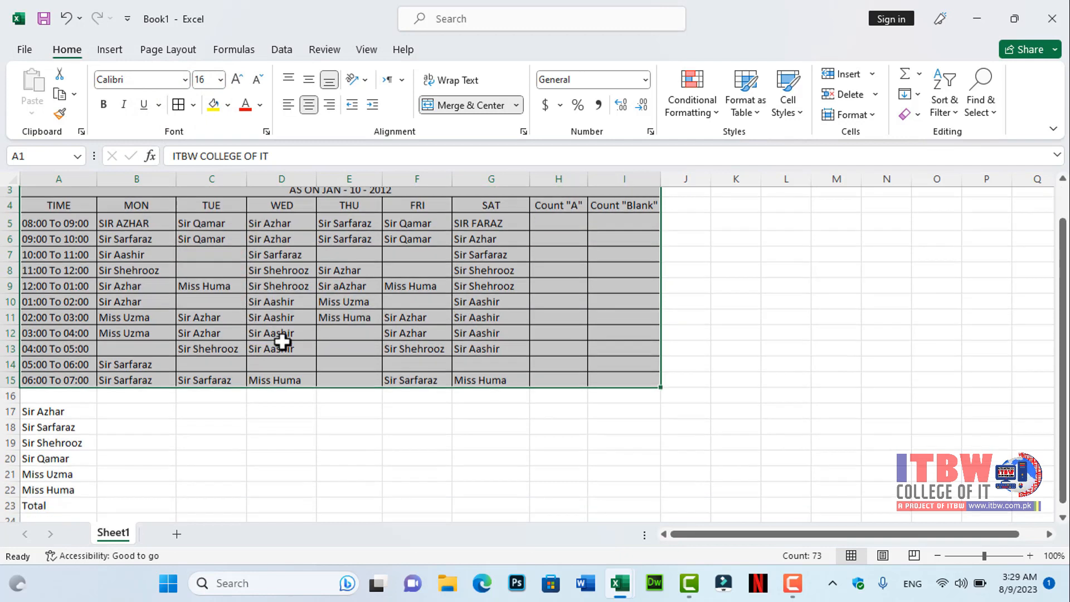
pyautogui.moveTo(48, 402); pyautogui.dragTo(484, 492)
pyautogui.click(178, 105)
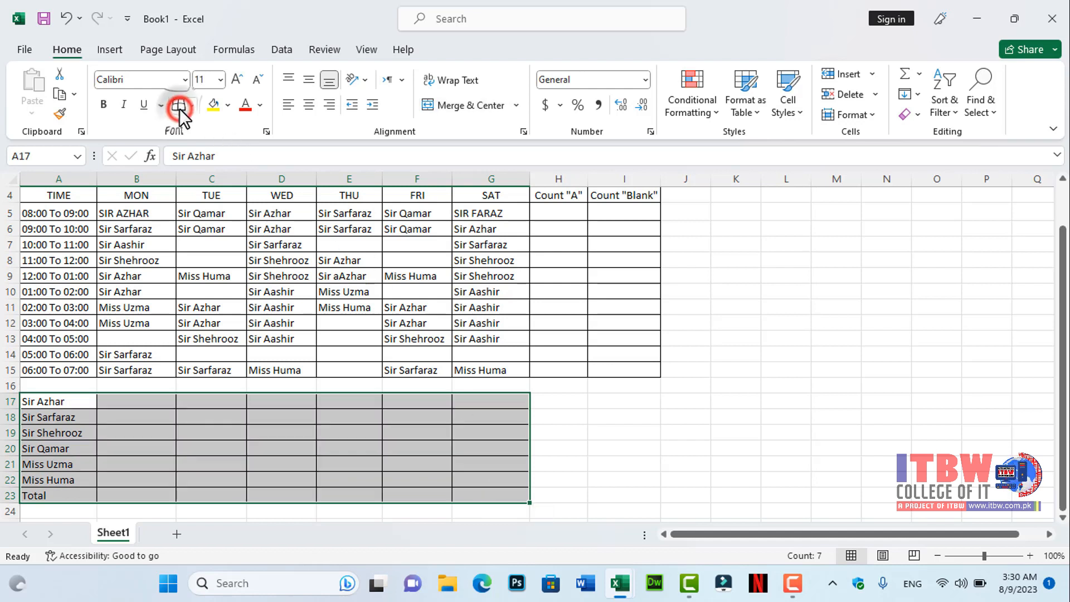
# - Rotate the row 4 headings to an angled counterclockwise orientation and align them to the vertical middle
pyautogui.scroll(1, 394, 311)
pyautogui.moveTo(55, 245); pyautogui.dragTo(636, 248)
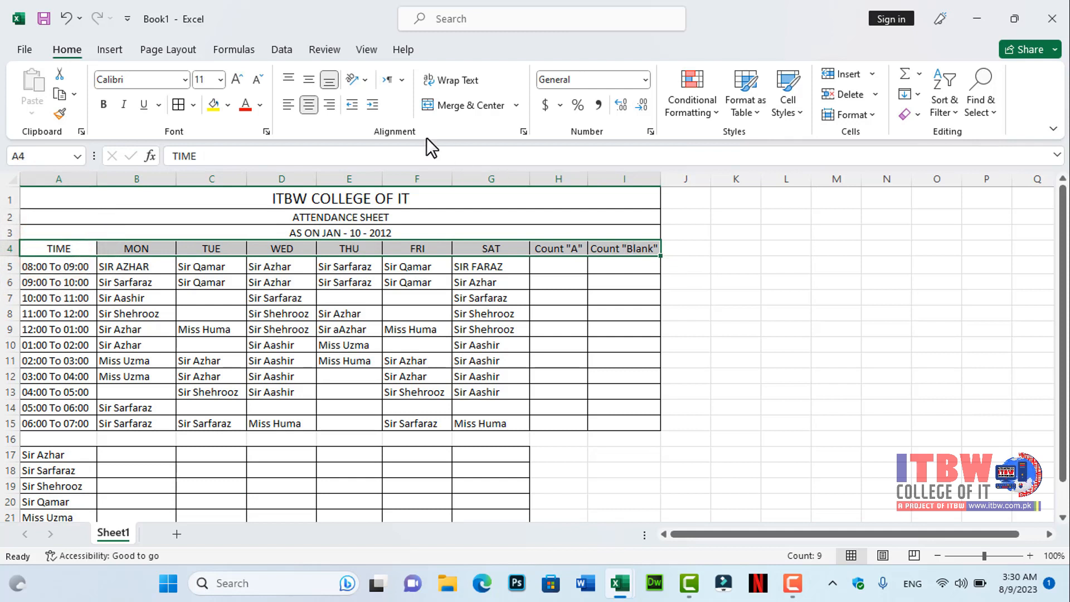
pyautogui.click(367, 79)
pyautogui.click(376, 99)
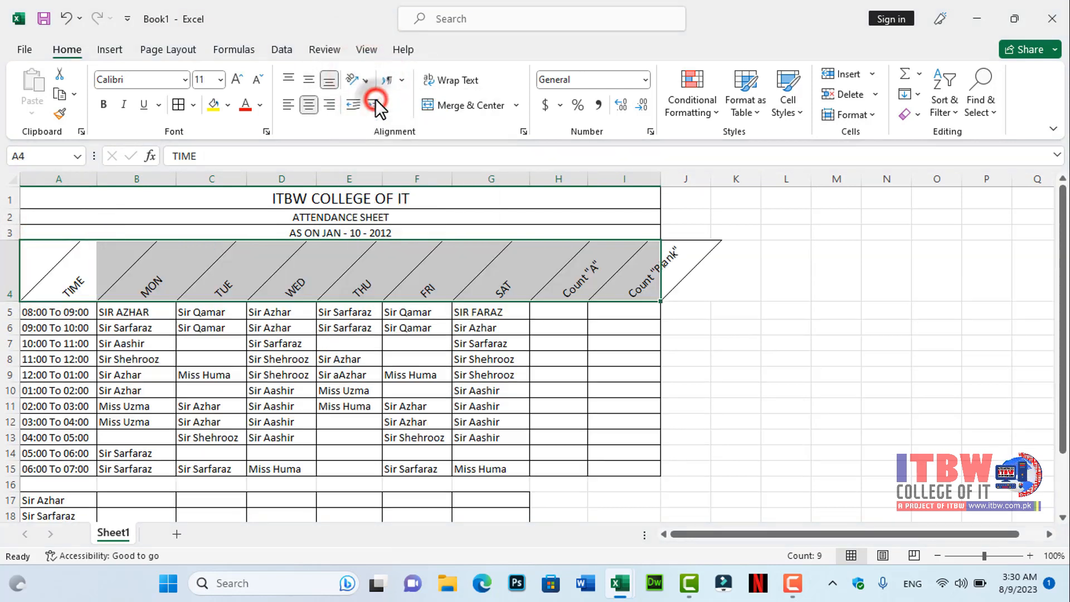
pyautogui.click(310, 78)
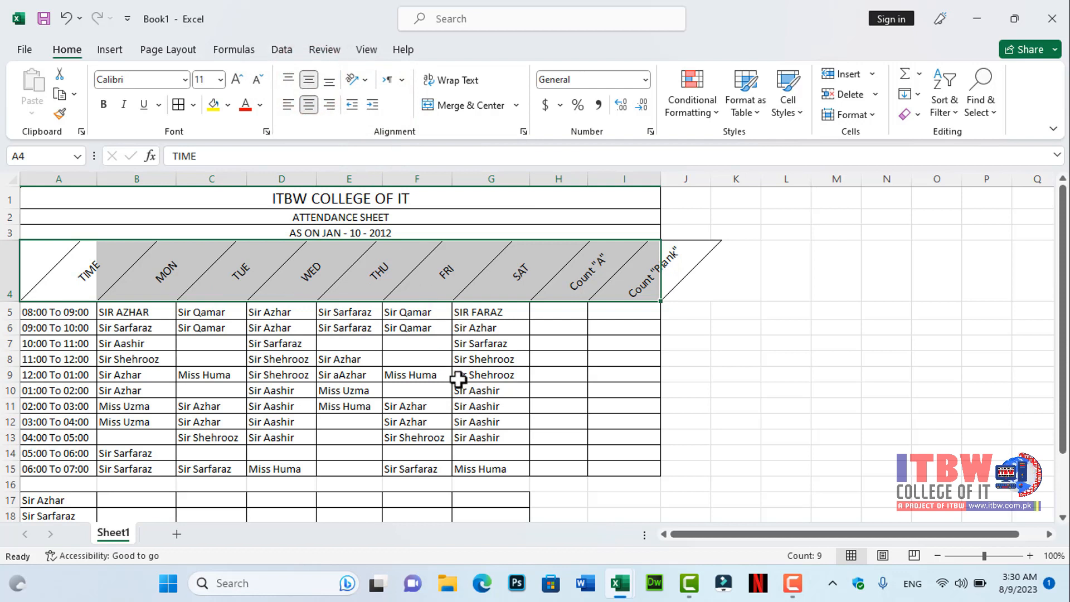
# - Insert a COUNTA formula in H5 counting the non-empty cells in B5:G5
pyautogui.click(555, 313)
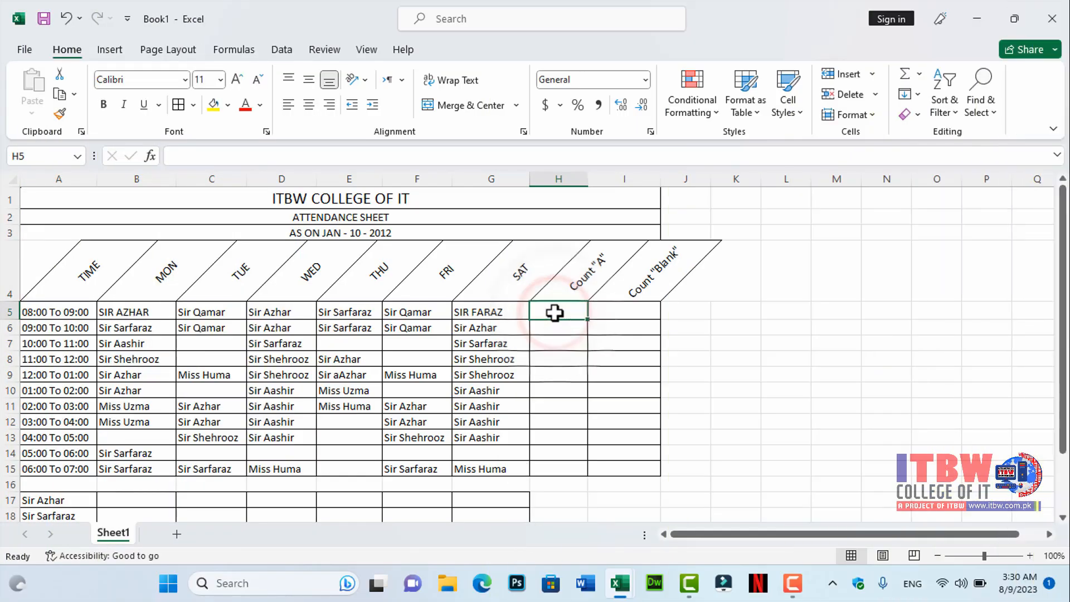
pyautogui.click(154, 155)
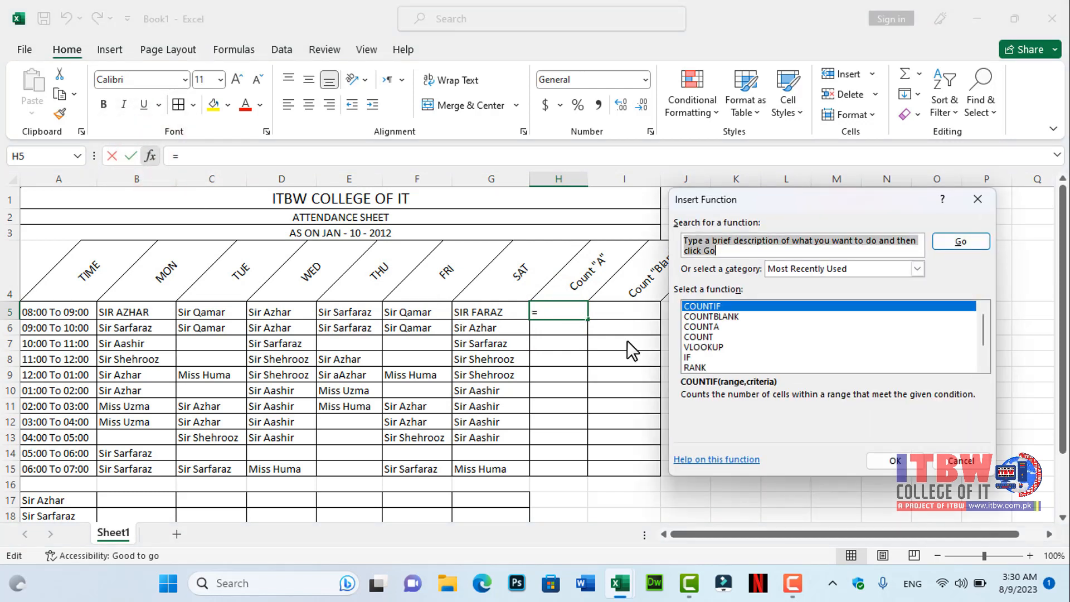
pyautogui.write('co')
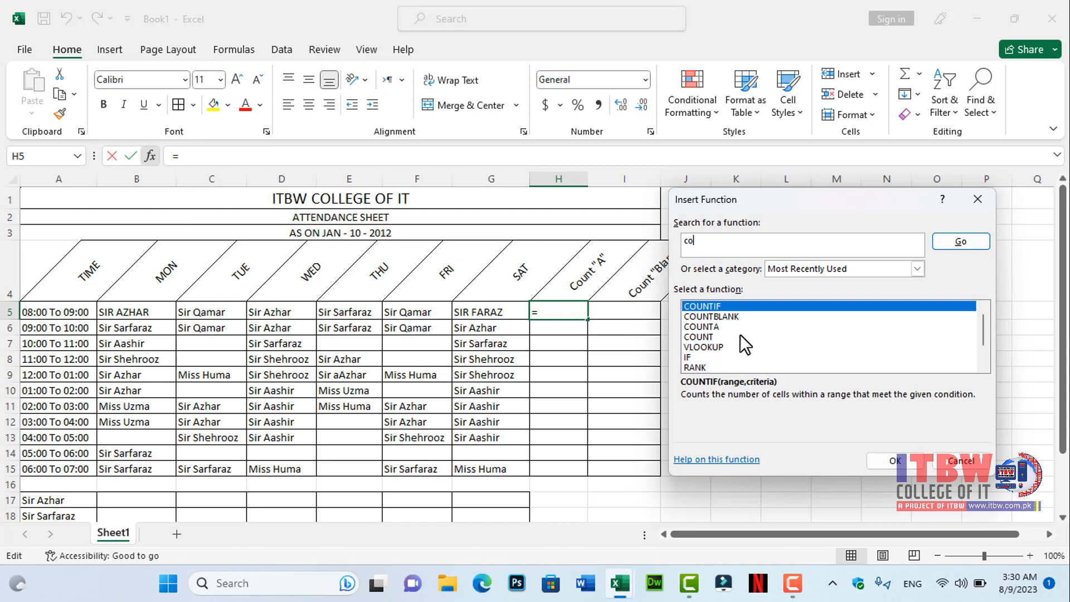
pyautogui.write('unta')
pyautogui.click(968, 241)
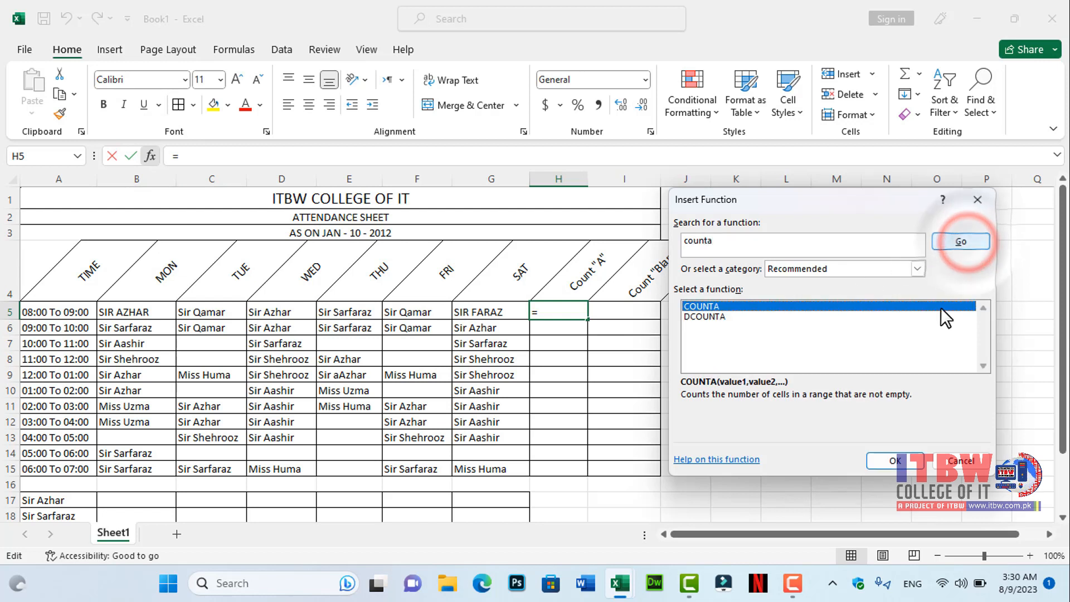
pyautogui.click(895, 462)
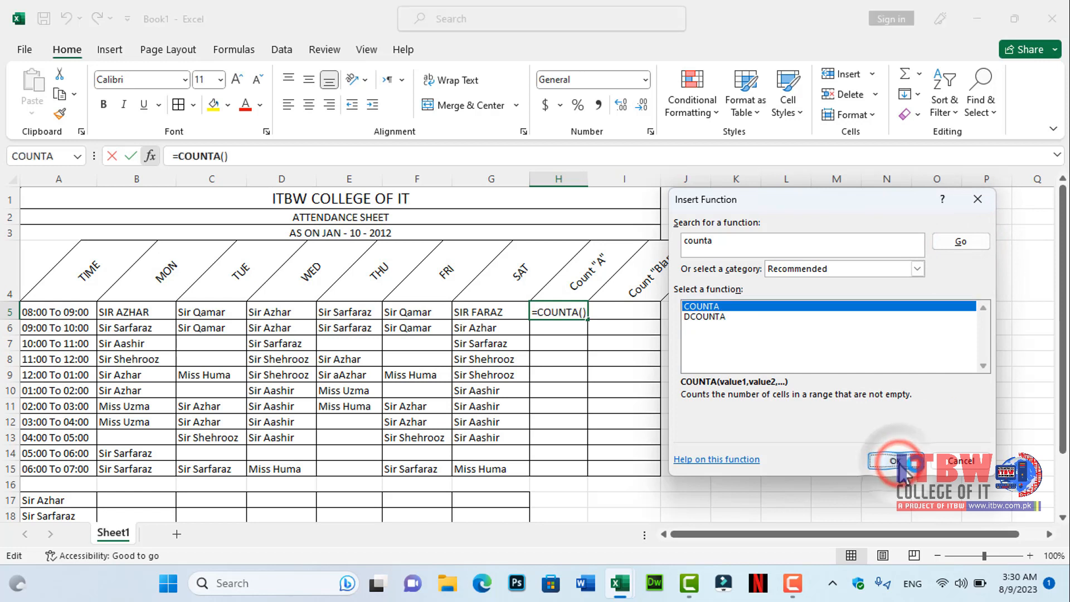
pyautogui.moveTo(106, 311); pyautogui.dragTo(467, 314)
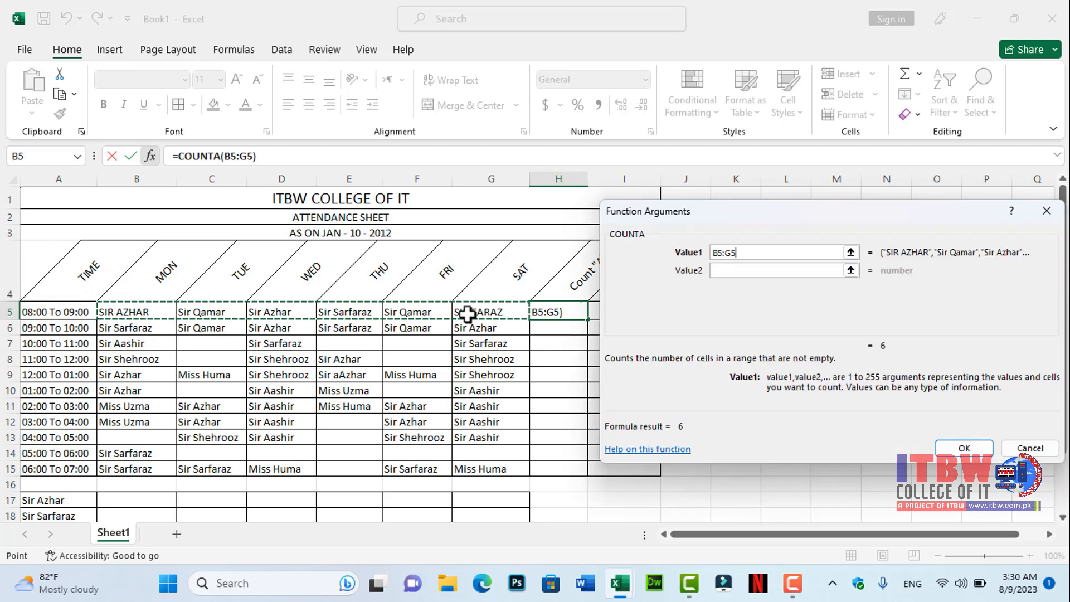
pyautogui.click(975, 451)
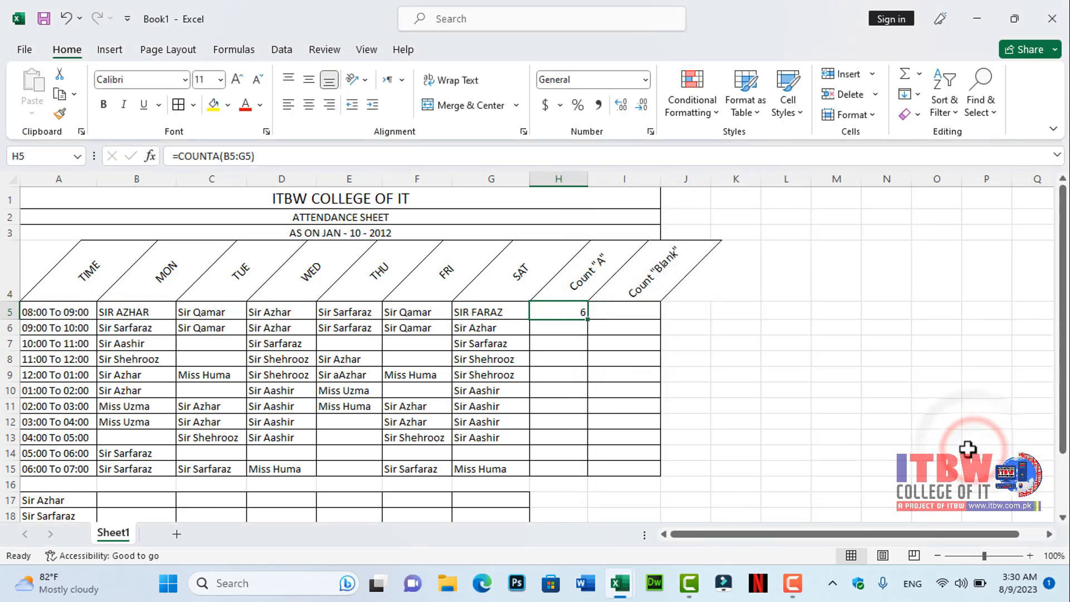
# - Fill the H5 formula down to H15 and center the results
pyautogui.moveTo(588, 320); pyautogui.dragTo(597, 472)
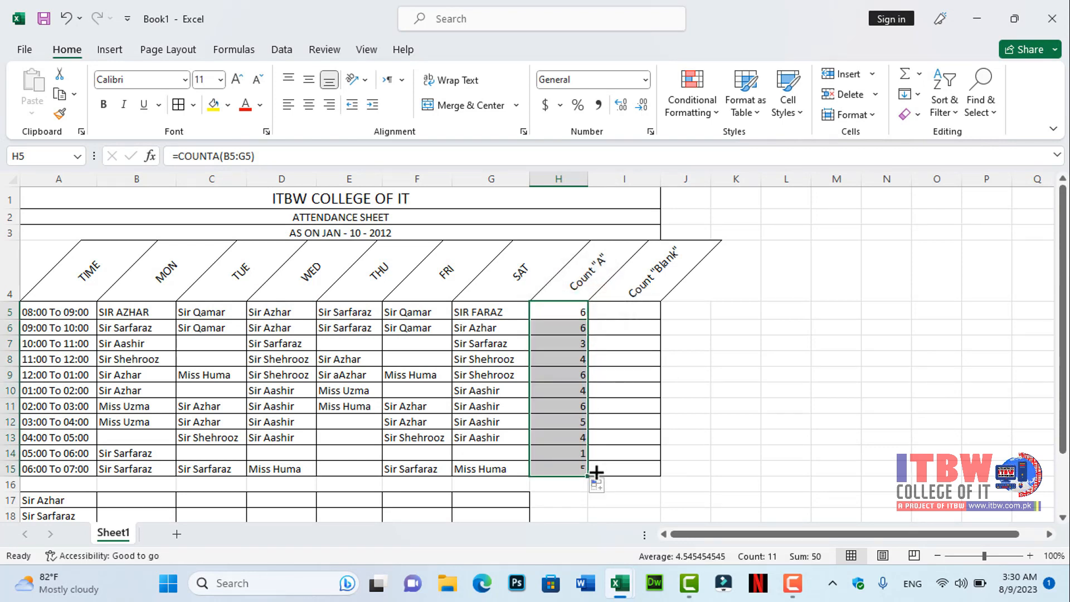
pyautogui.click(308, 106)
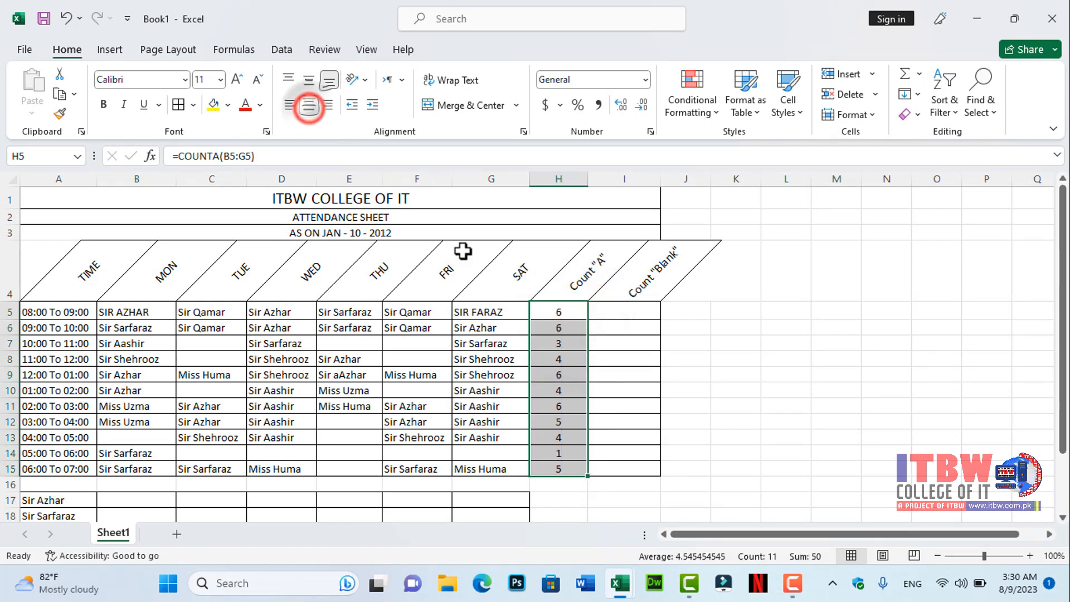
# - Insert a COUNTBLANK formula in I5 counting the empty cells in B5:G5
pyautogui.click(631, 312)
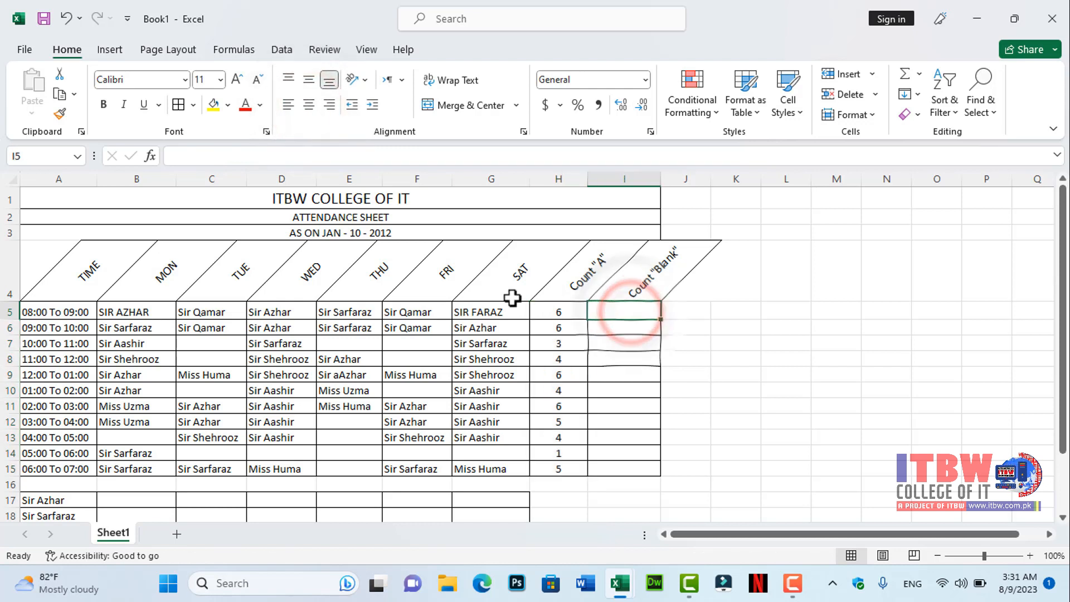
pyautogui.click(148, 156)
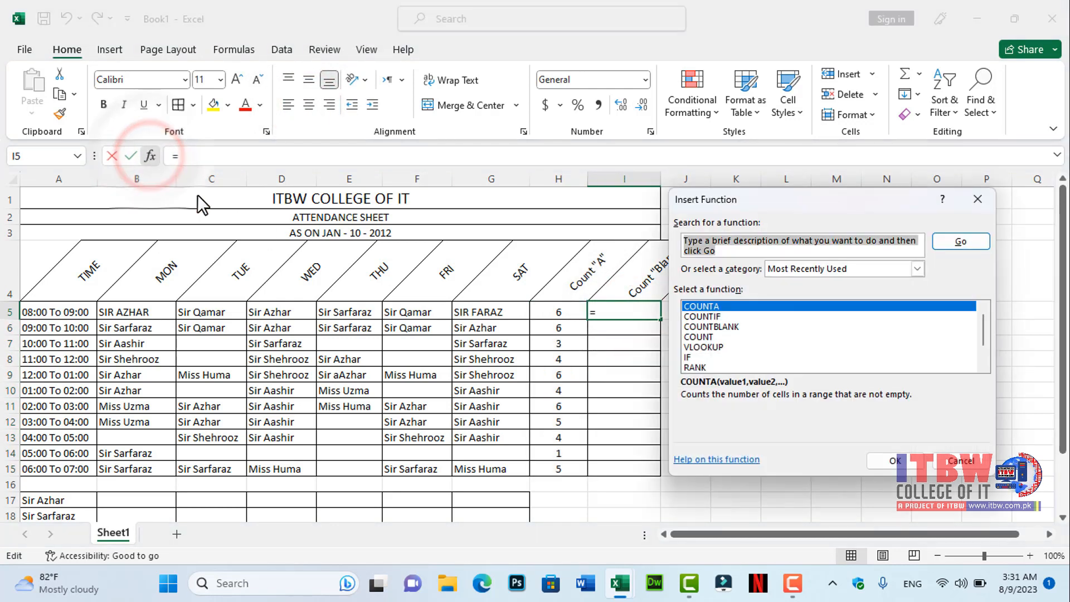
pyautogui.write('countblank')
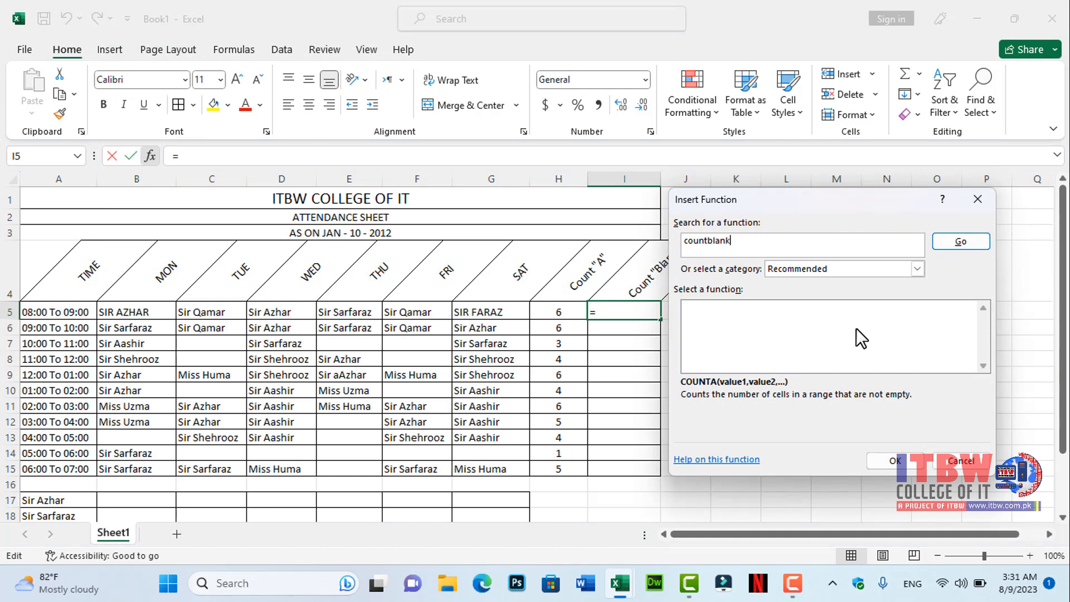
pyautogui.press('Return')
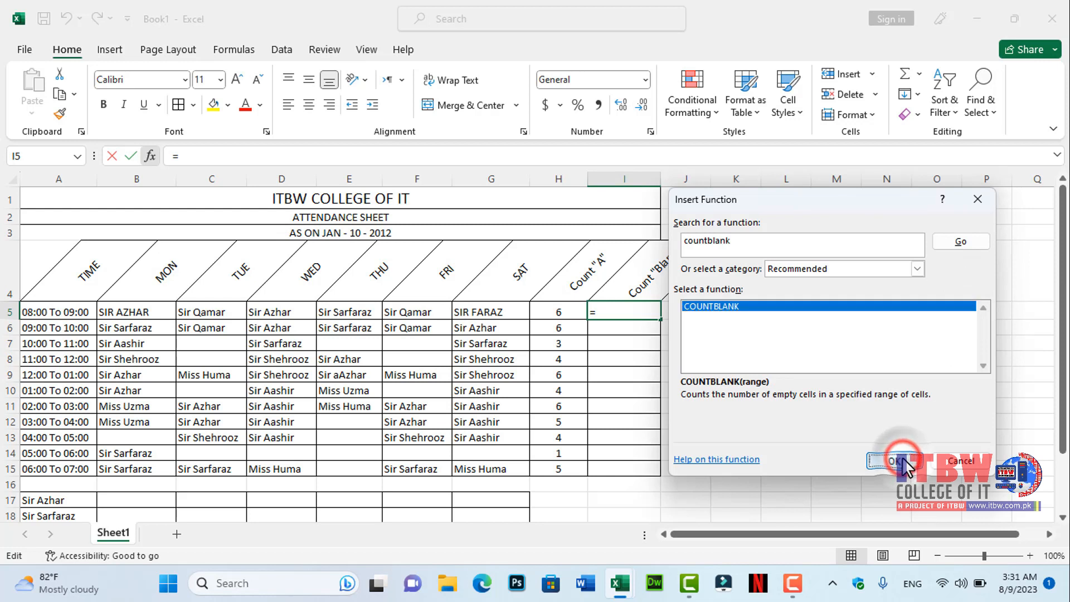
pyautogui.click(895, 461)
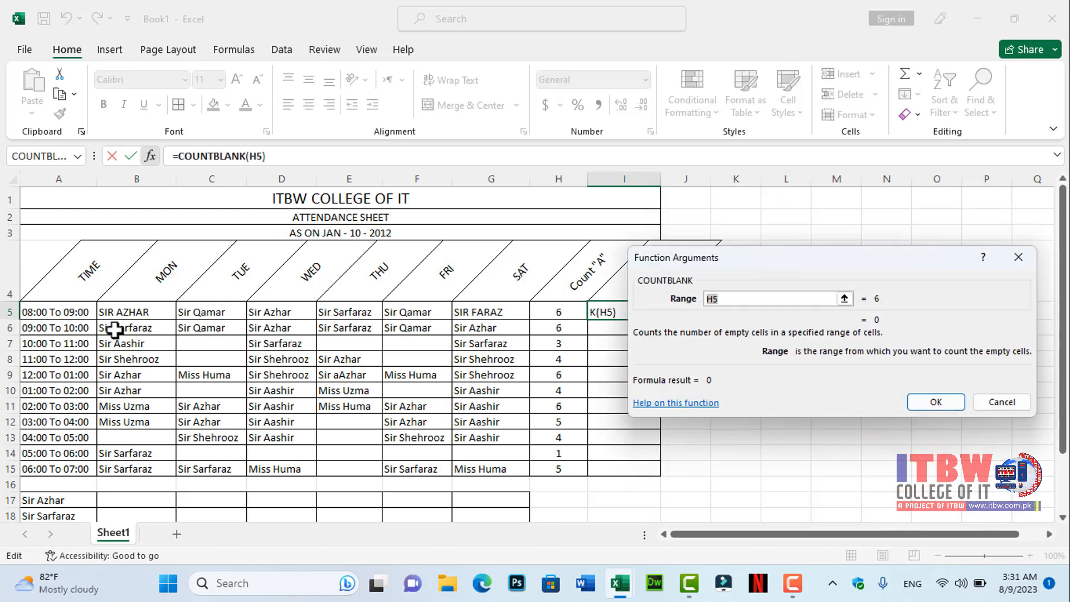
pyautogui.moveTo(108, 307); pyautogui.dragTo(492, 312)
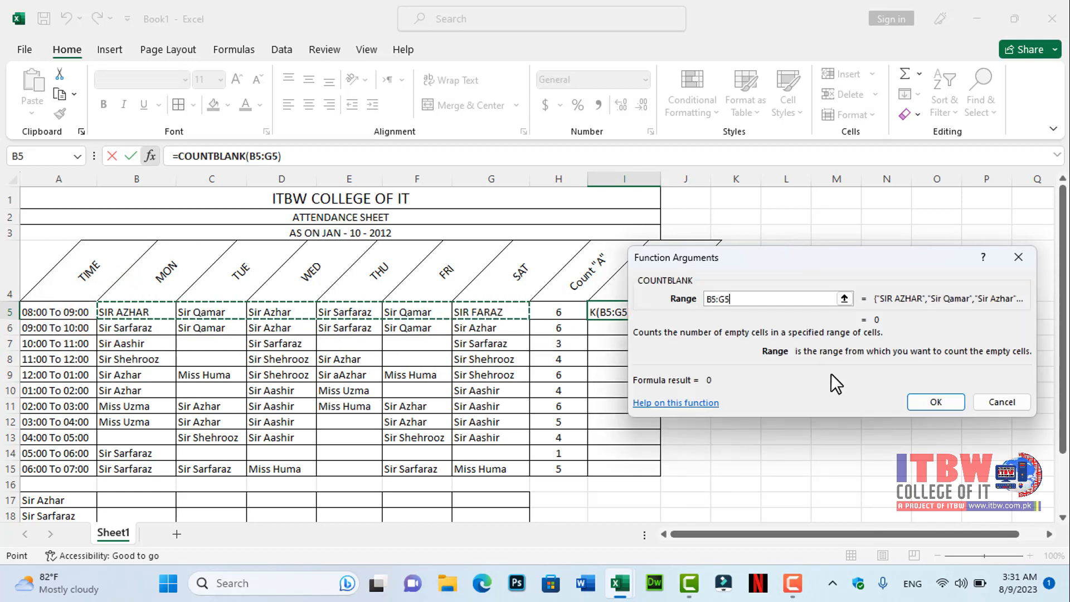
pyautogui.click(936, 400)
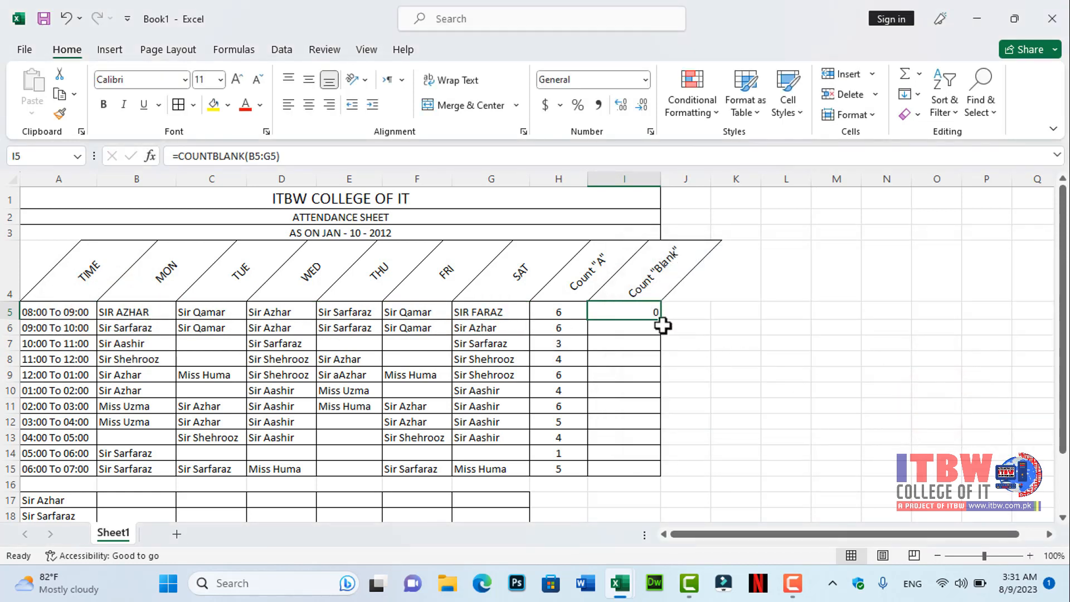
# - Fill the I5 formula down to I15 and center the results
pyautogui.moveTo(664, 322); pyautogui.dragTo(658, 473)
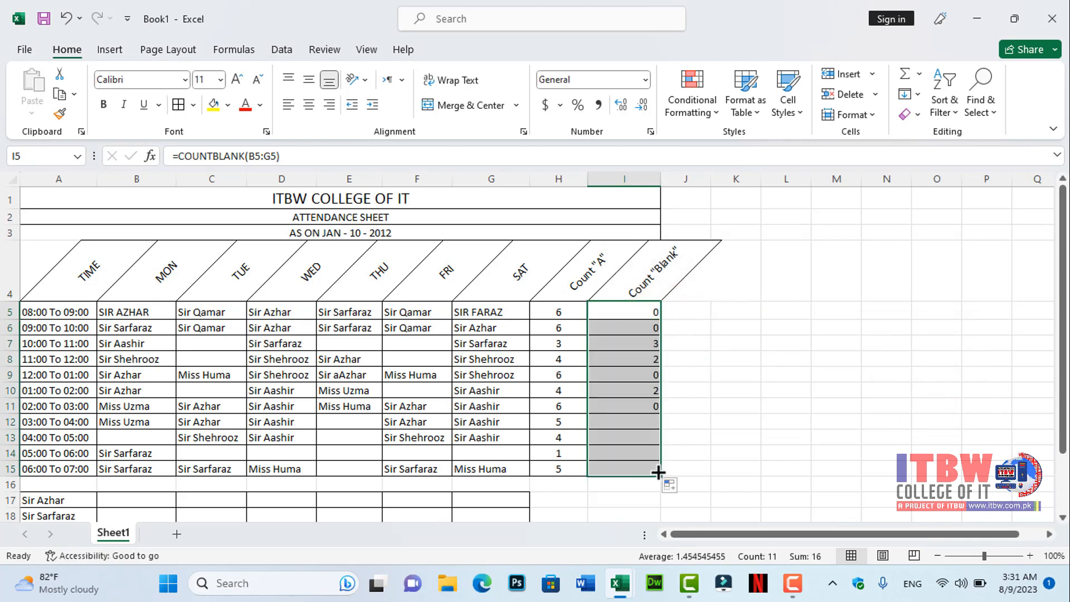
pyautogui.click(306, 105)
# - Insert a COUNTIF formula in B17 counting "Sir Azhar" within B5:B15
pyautogui.scroll(-2, 817, 444)
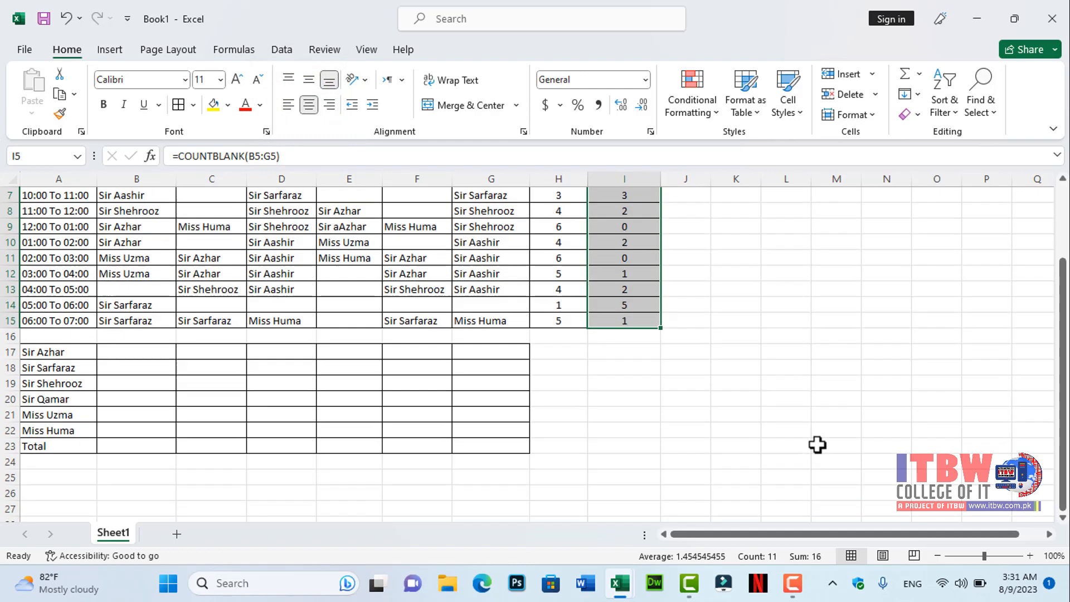
pyautogui.click(131, 351)
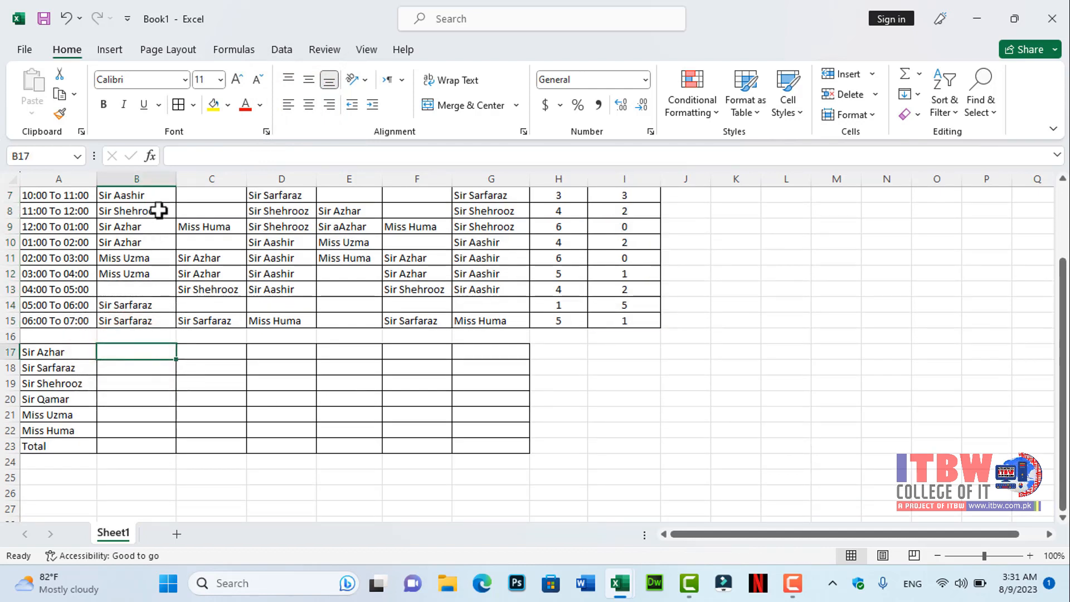
pyautogui.click(150, 156)
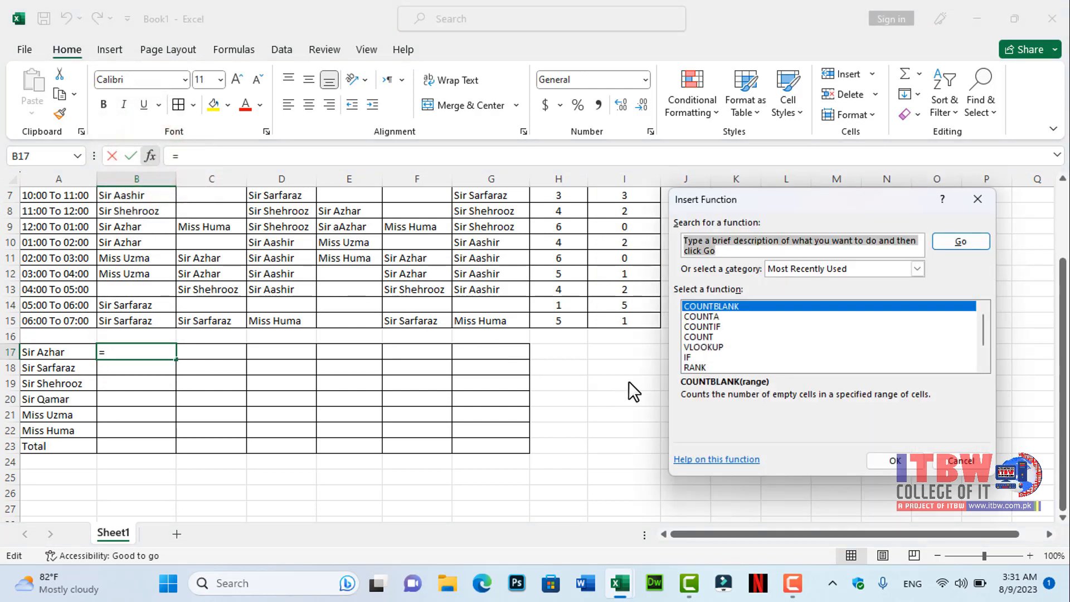
pyautogui.write('countif')
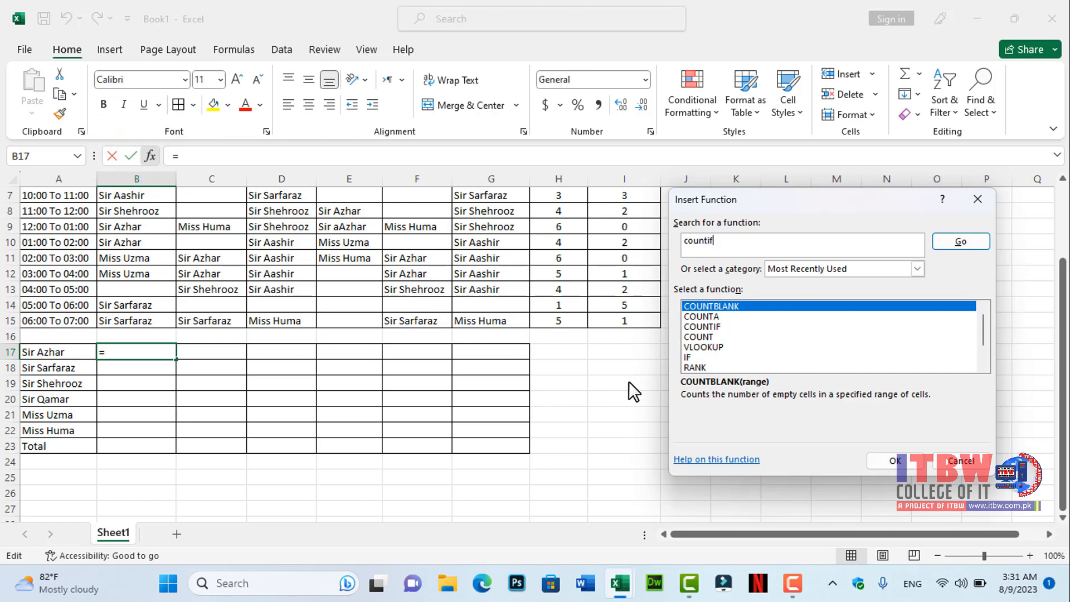
pyautogui.click(942, 237)
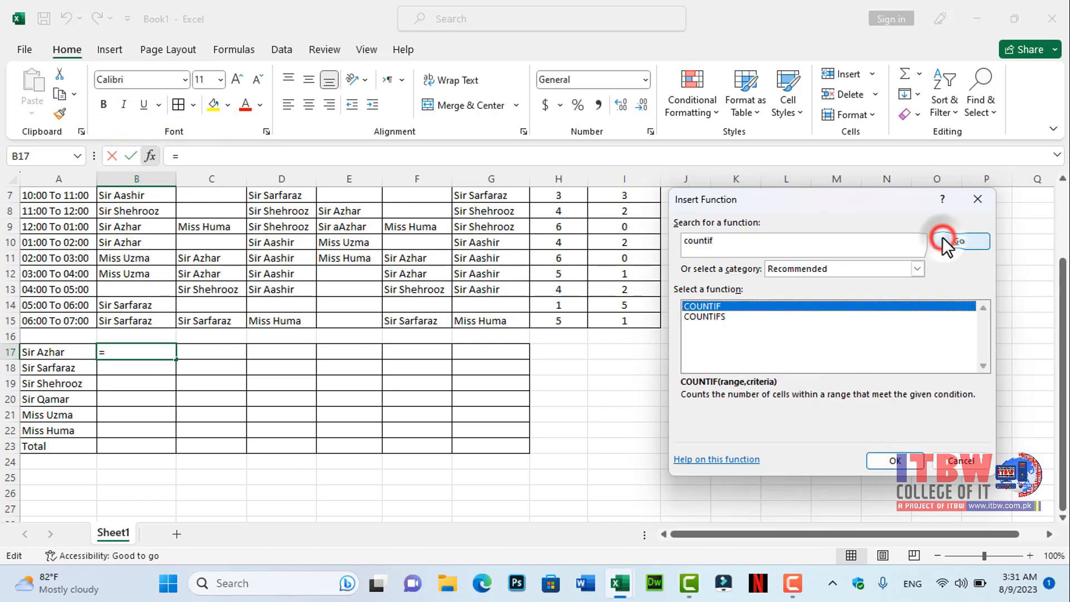
pyautogui.click(895, 460)
pyautogui.scroll(1, 576, 441)
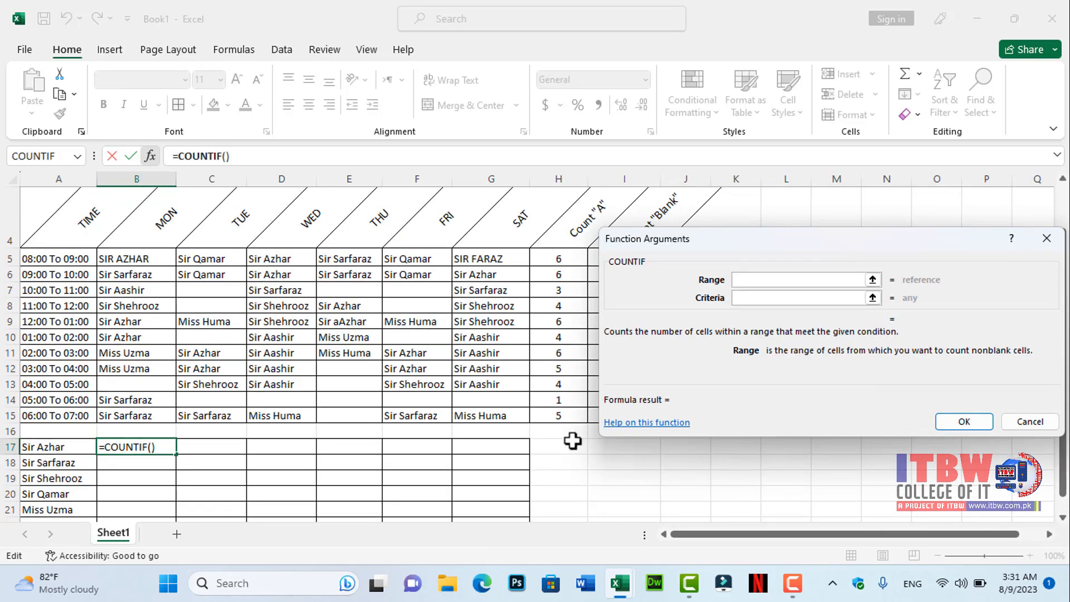
pyautogui.moveTo(145, 259); pyautogui.dragTo(143, 415)
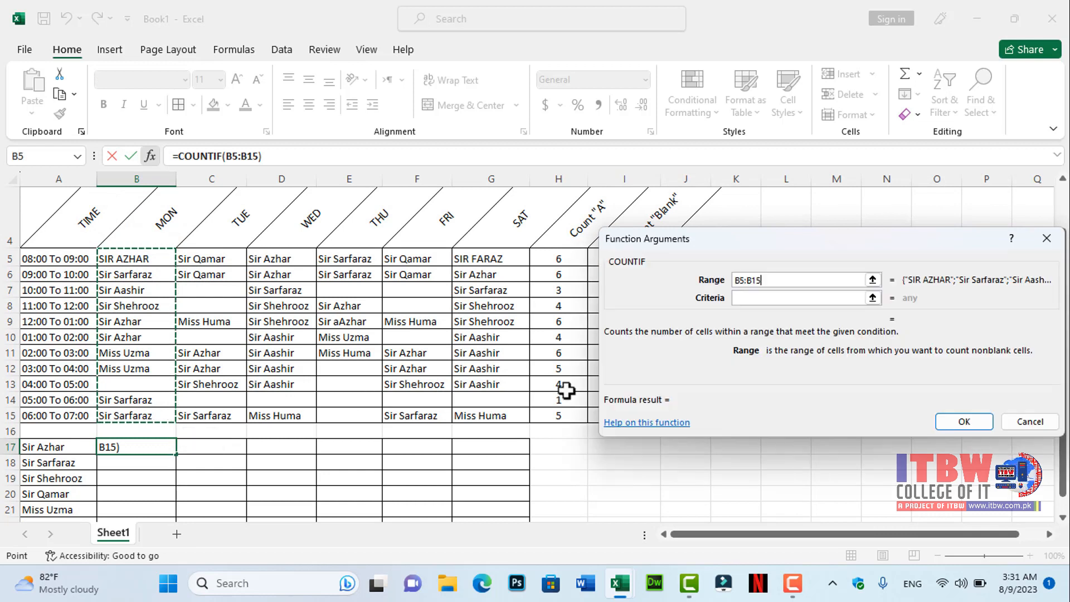
pyautogui.click(747, 298)
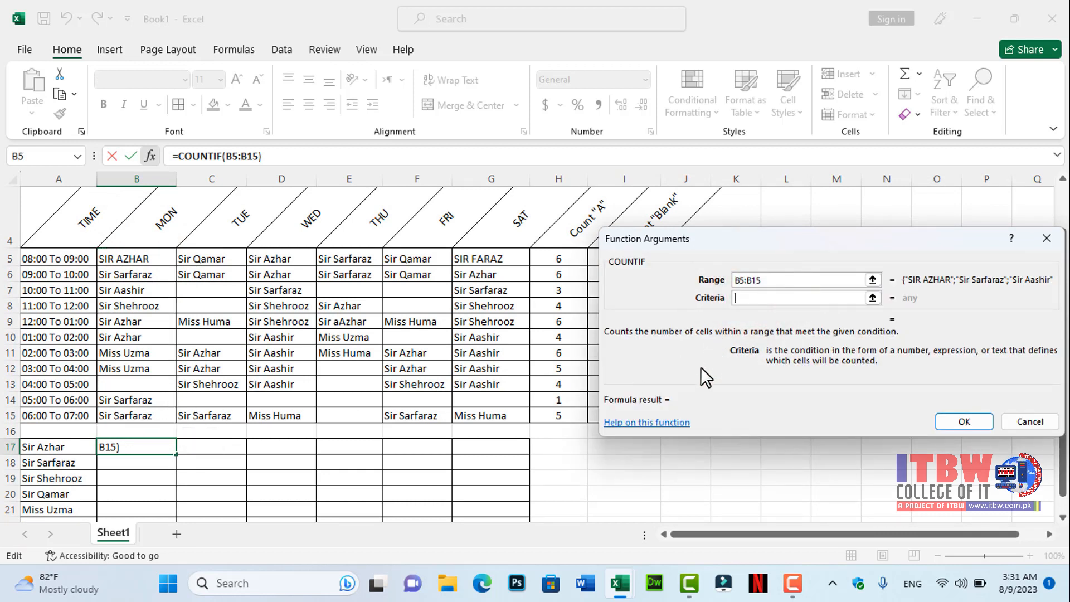
pyautogui.write('S')
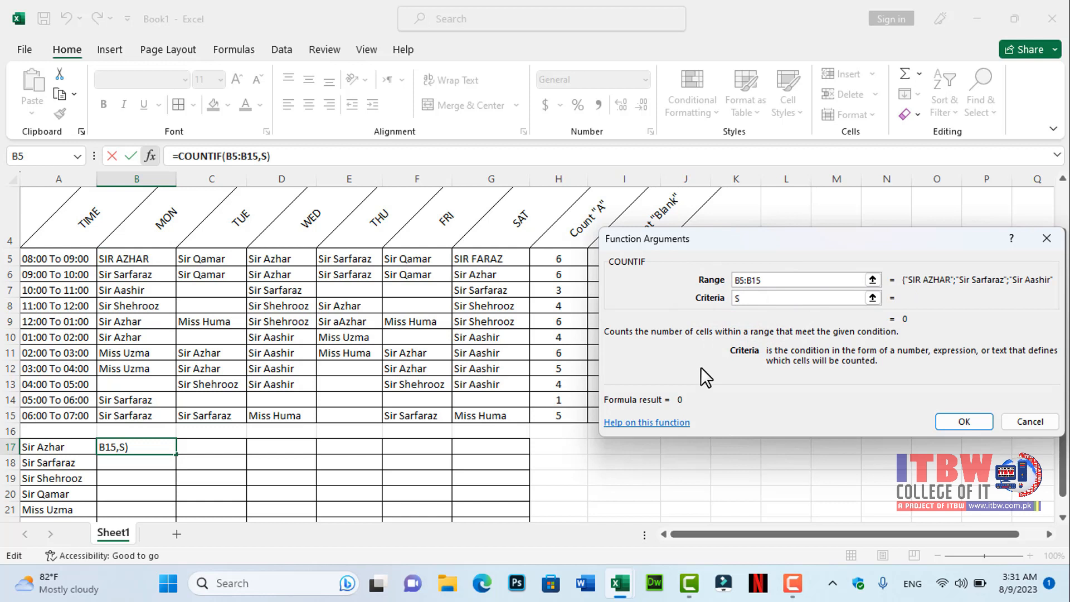
pyautogui.write('ir Azhar')
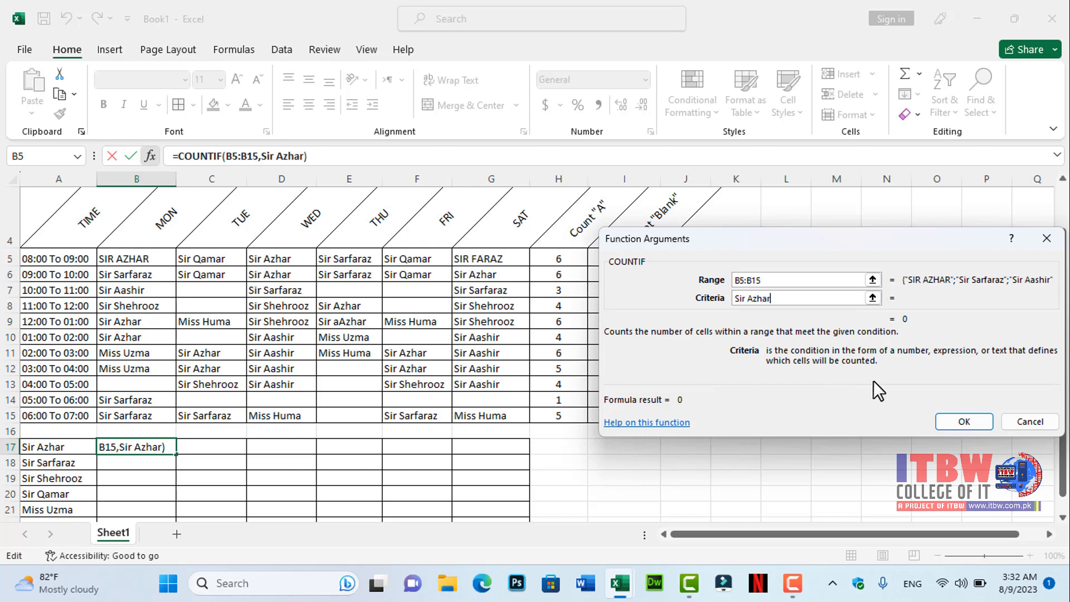
pyautogui.click(970, 425)
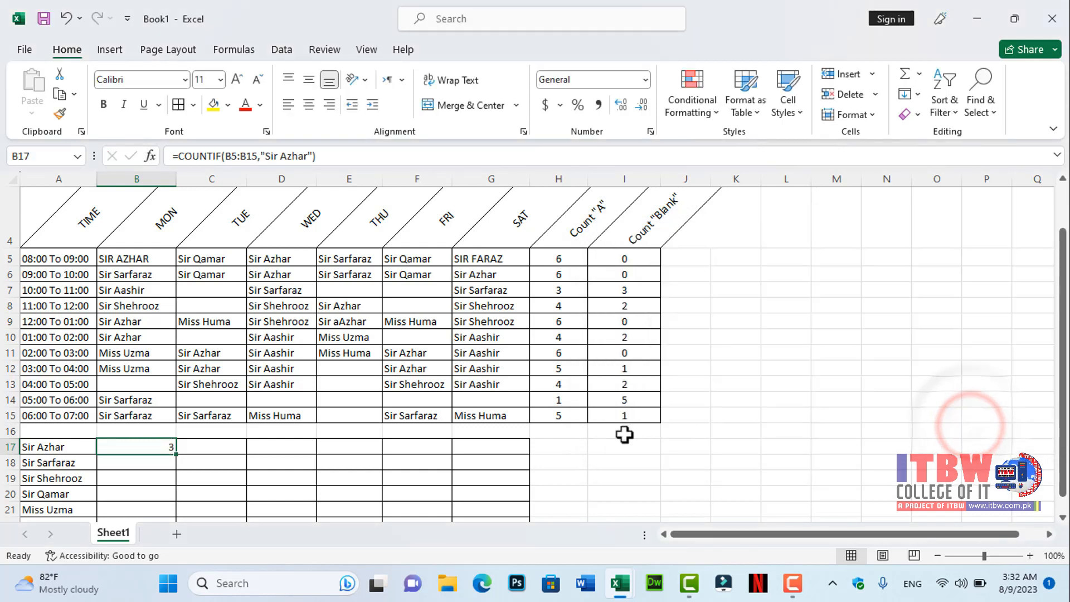
# - Fill the B17 formula across to G17 and center the results
pyautogui.moveTo(176, 454); pyautogui.dragTo(521, 453)
pyautogui.click(308, 110)
# - Insert a COUNTIF formula in B18 counting "Sir Sarfaraz" within B5:B15 and fill it across to G18
pyautogui.click(143, 463)
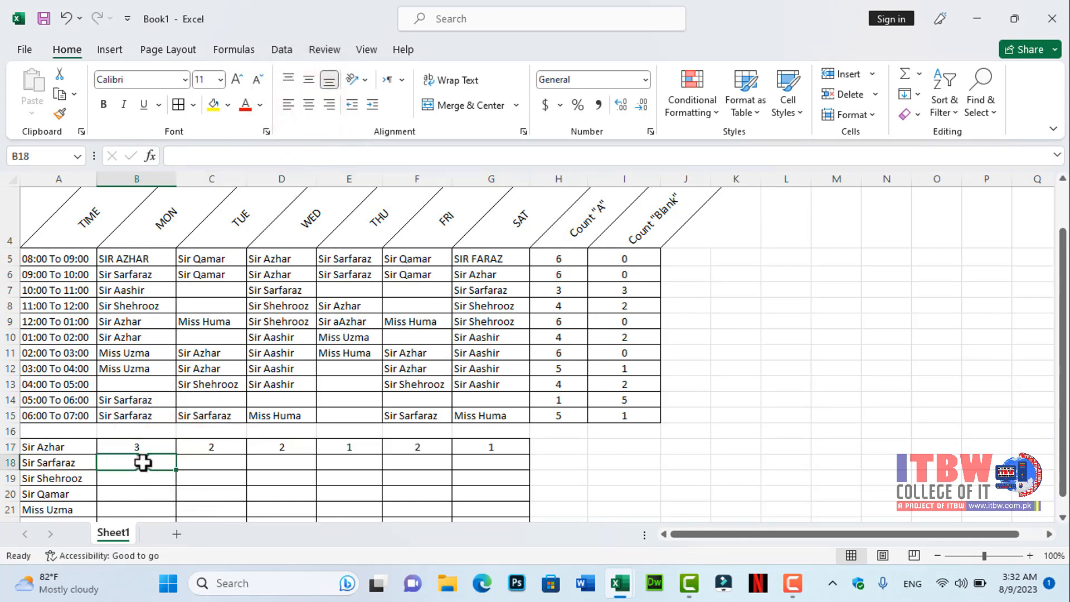
pyautogui.click(151, 156)
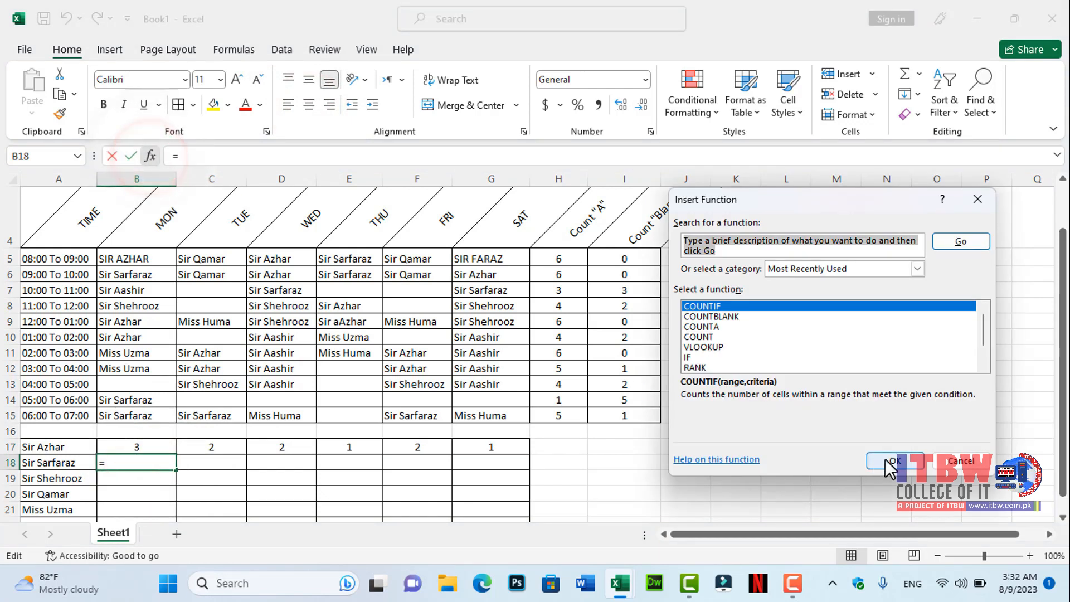
pyautogui.click(886, 462)
pyautogui.moveTo(136, 258); pyautogui.dragTo(137, 415)
pyautogui.click(755, 299)
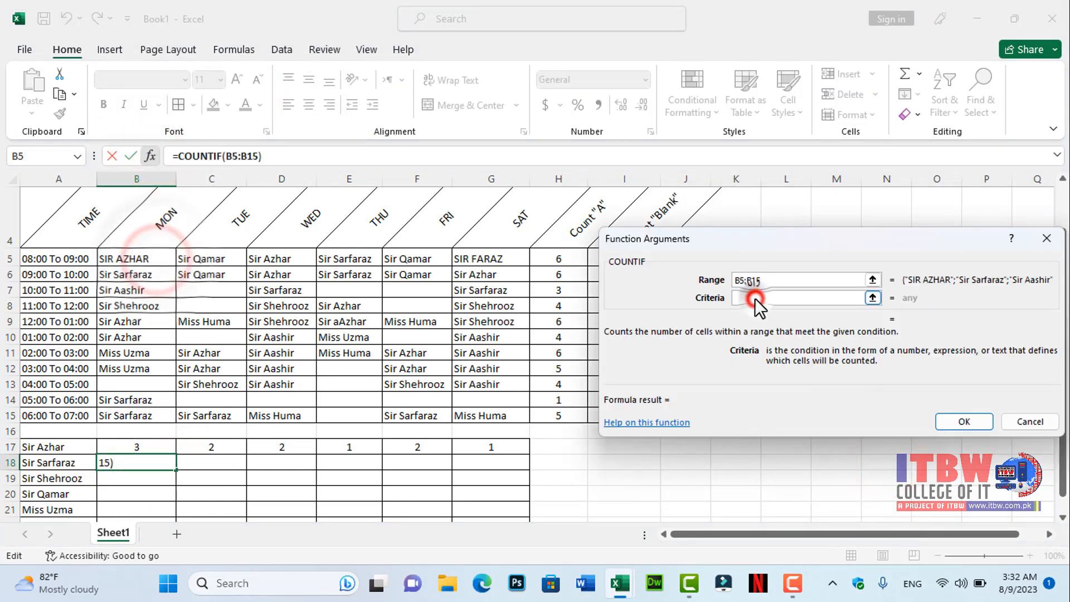
pyautogui.write('Sir Sa')
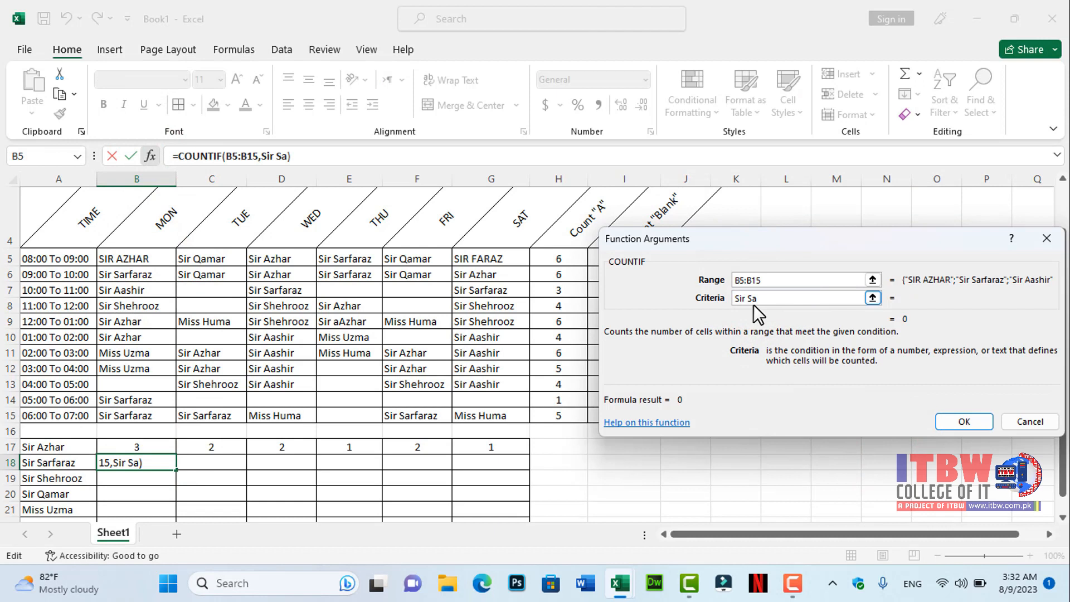
pyautogui.write('rfaraz')
pyautogui.click(965, 421)
pyautogui.moveTo(176, 470); pyautogui.dragTo(507, 471)
# - Insert a COUNTIF formula in B19 counting "Sir Shehrooz" within B5:B15, fill it to G19 and center it
pyautogui.click(136, 478)
pyautogui.click(150, 155)
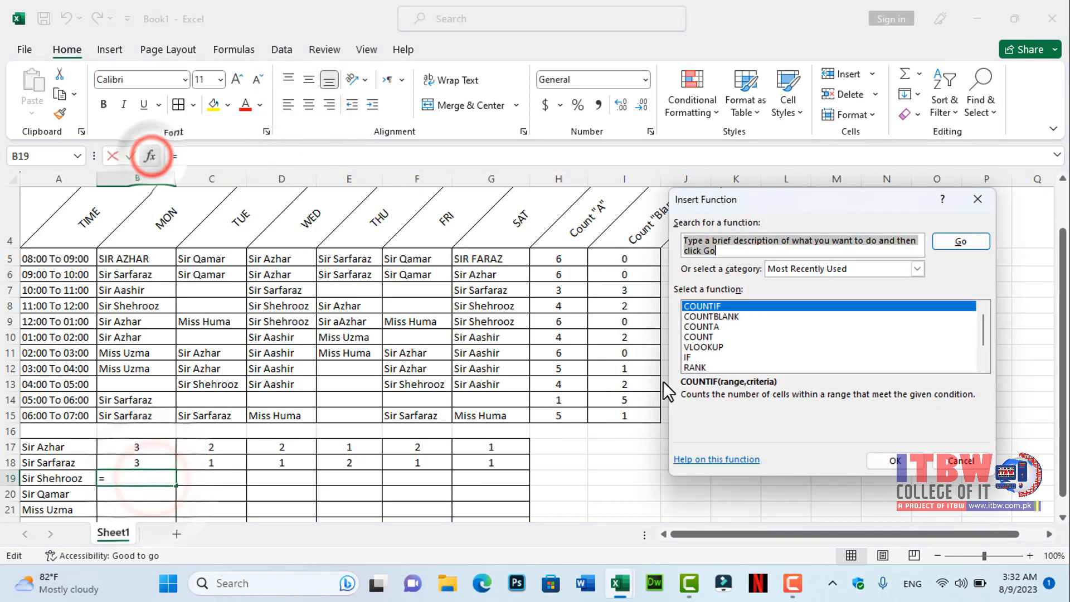
pyautogui.click(895, 460)
pyautogui.write('s')
pyautogui.moveTo(139, 259); pyautogui.dragTo(140, 416)
pyautogui.click(773, 299)
pyautogui.write('Sir Shehrooz')
pyautogui.click(951, 422)
pyautogui.moveTo(176, 486); pyautogui.dragTo(527, 486)
pyautogui.click(309, 105)
# - Insert a COUNTIF formula in B20 counting "Sir Qamar" within B5:B15, fill it to G20 and center it
pyautogui.click(145, 494)
pyautogui.click(149, 156)
pyautogui.click(886, 459)
pyautogui.moveTo(125, 259); pyautogui.dragTo(143, 415)
pyautogui.click(757, 297)
pyautogui.write('Sir')
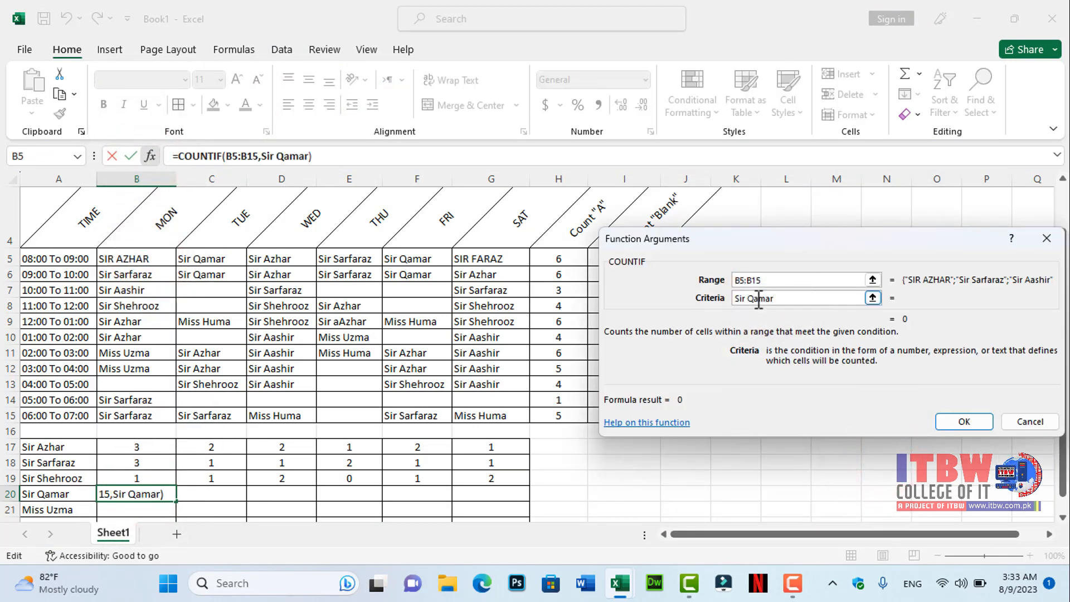
pyautogui.click(964, 422)
pyautogui.moveTo(175, 501); pyautogui.dragTo(518, 505)
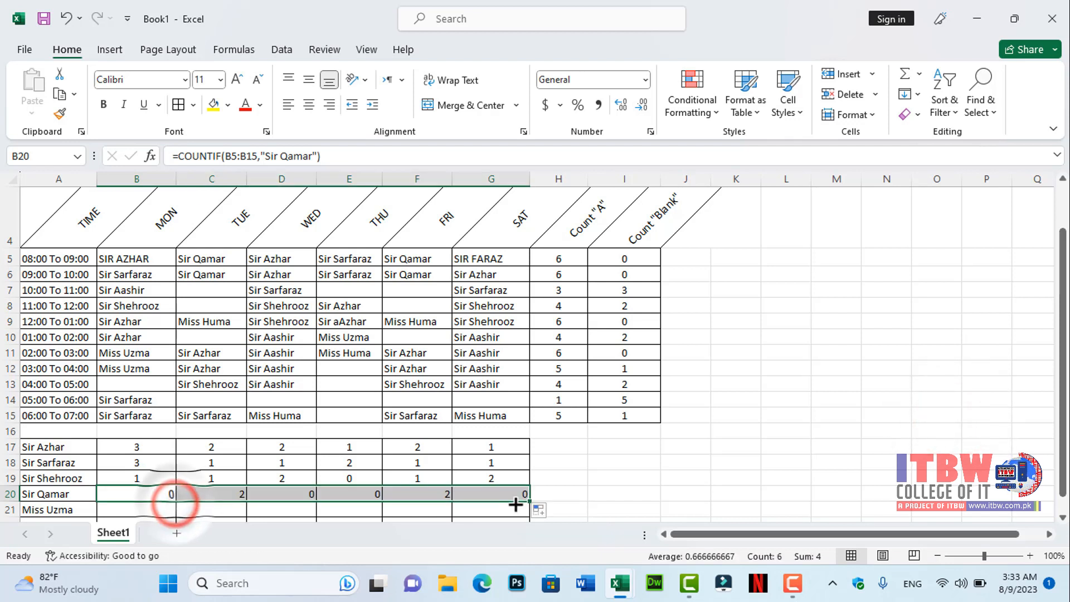
pyautogui.click(309, 104)
# - Insert a COUNTIF formula in B21 counting "Miss Uzma" within B5:B15 and fill it across to G21
pyautogui.click(153, 507)
pyautogui.click(150, 158)
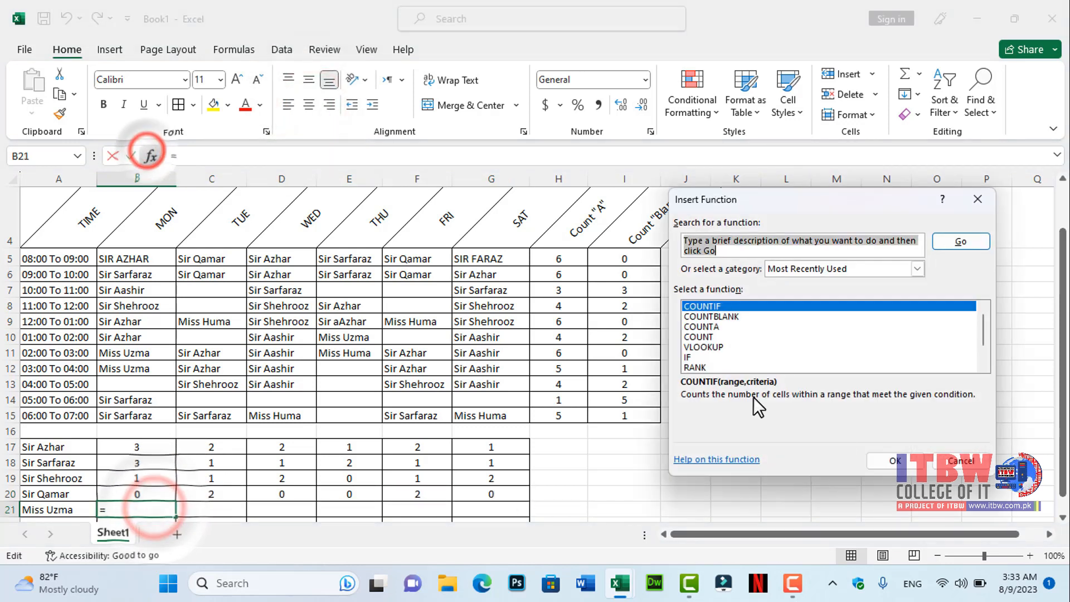
pyautogui.press('Return')
pyautogui.moveTo(137, 258); pyautogui.dragTo(137, 415)
pyautogui.click(781, 302)
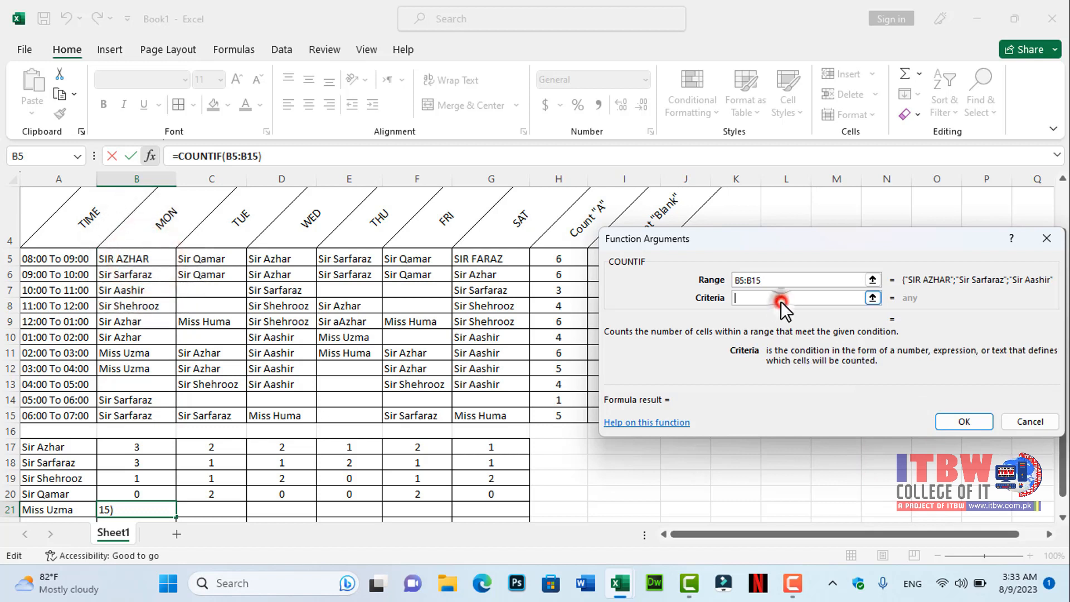
pyautogui.write('Miss Uzma')
pyautogui.click(965, 422)
pyautogui.moveTo(175, 517); pyautogui.dragTo(528, 510)
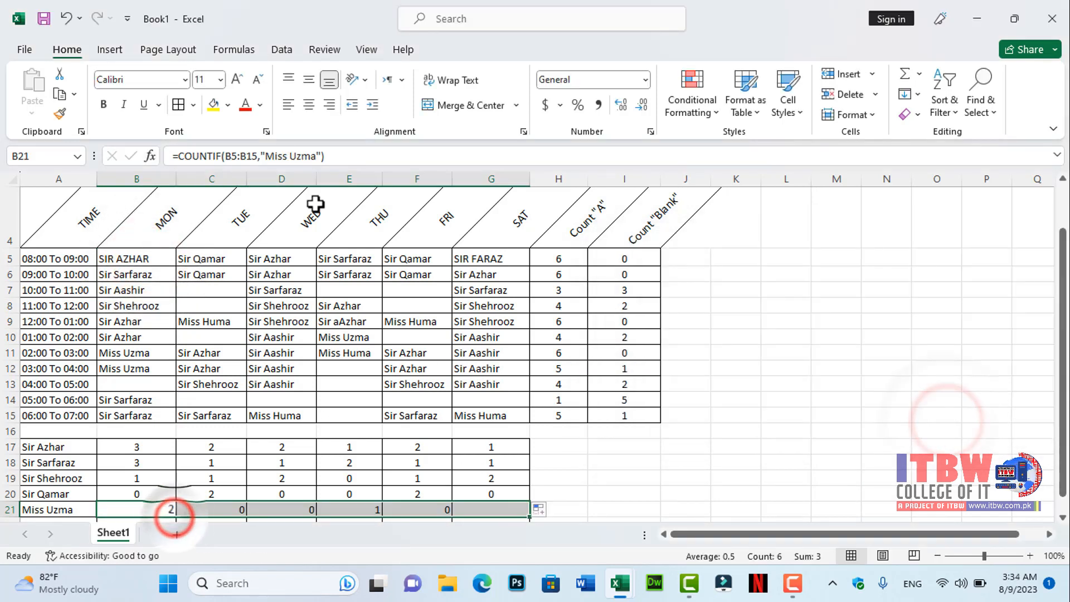
# - Insert a COUNTIF formula in B22 counting "Miss Huma" within B5:B15 and fill it across to G22
pyautogui.scroll(-1, 346, 390)
pyautogui.click(136, 430)
pyautogui.click(150, 156)
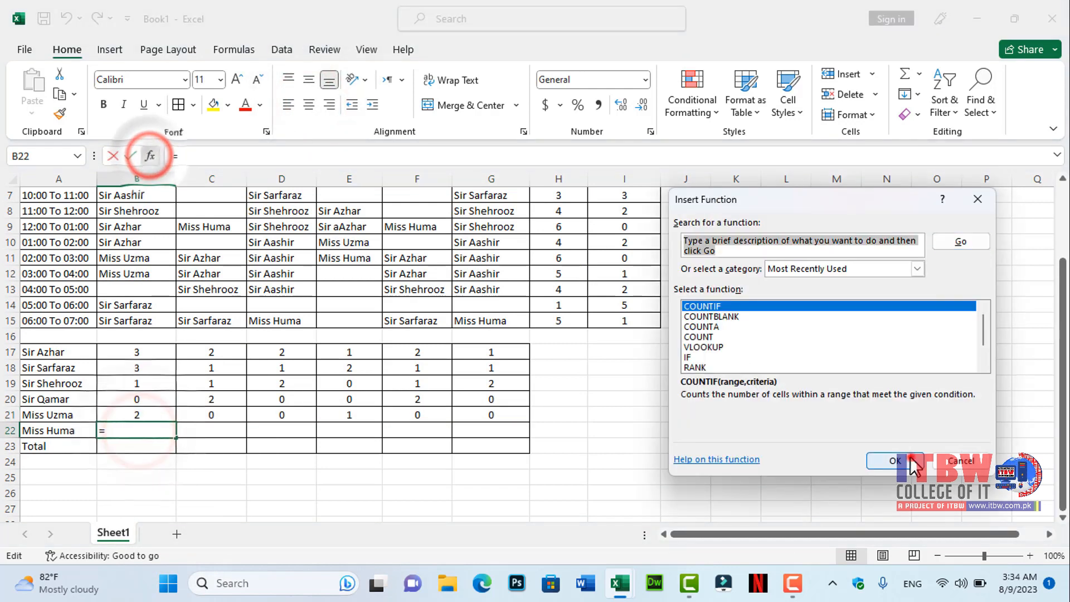
pyautogui.click(895, 461)
pyautogui.scroll(2, 334, 334)
pyautogui.moveTo(147, 312); pyautogui.dragTo(144, 469)
pyautogui.click(752, 297)
pyautogui.write('Miss Huma')
pyautogui.click(964, 422)
pyautogui.moveTo(175, 472); pyautogui.dragTo(507, 452)
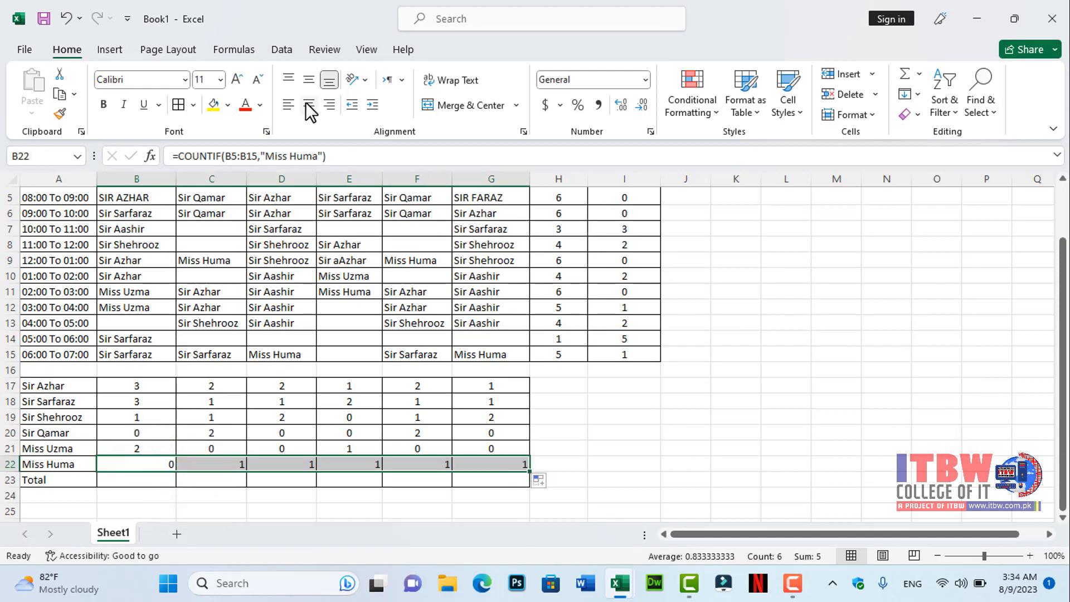
# - Insert a SUM formula in B23 totalling B17:B22, fill it across to G23 and center the totals
pyautogui.click(151, 481)
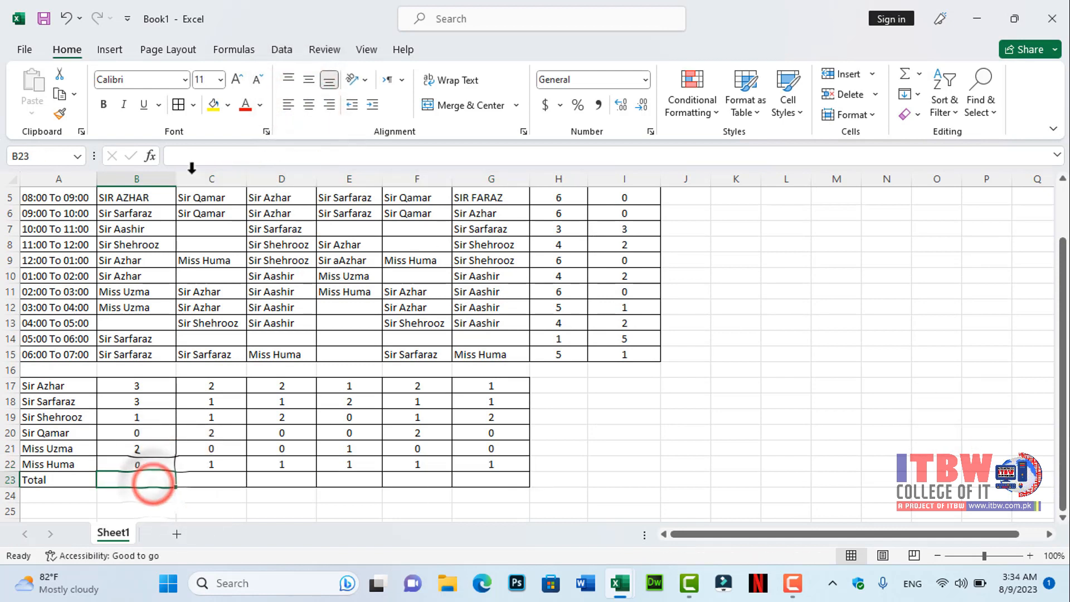
pyautogui.click(151, 156)
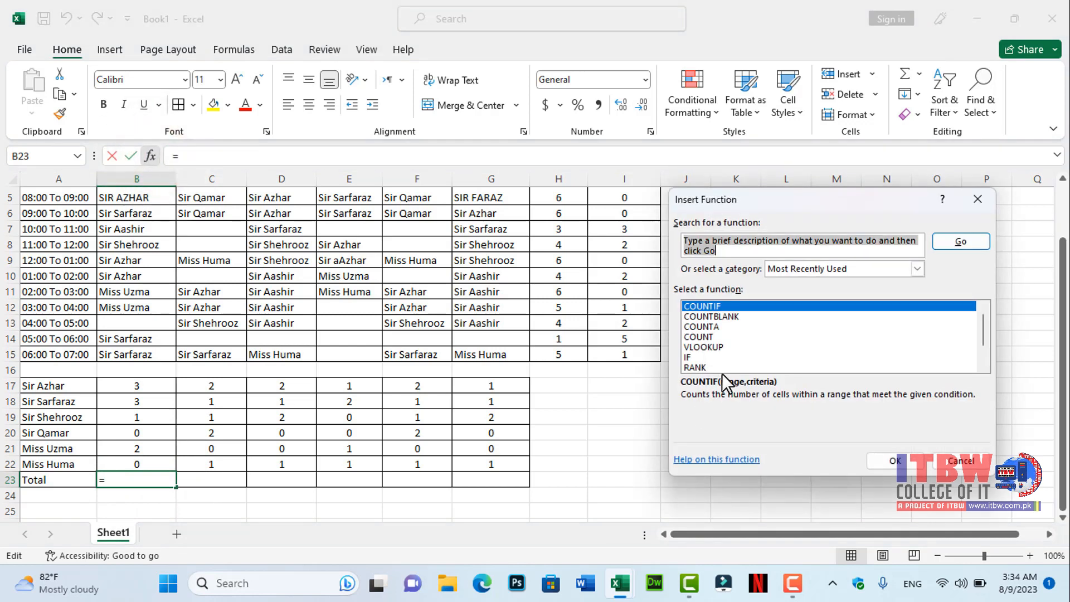
pyautogui.write('sum')
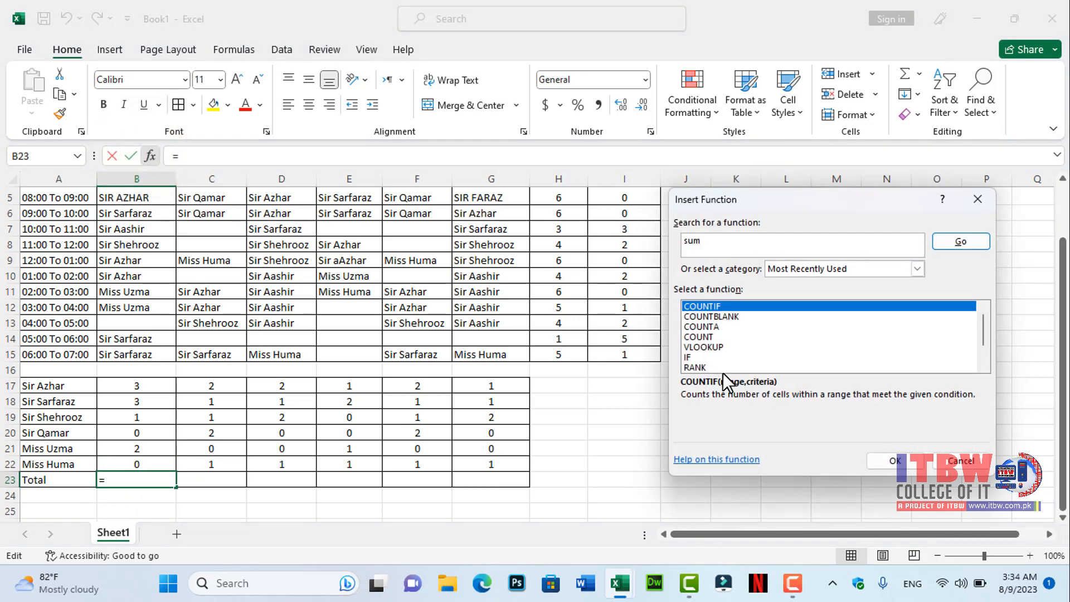
pyautogui.press('Return')
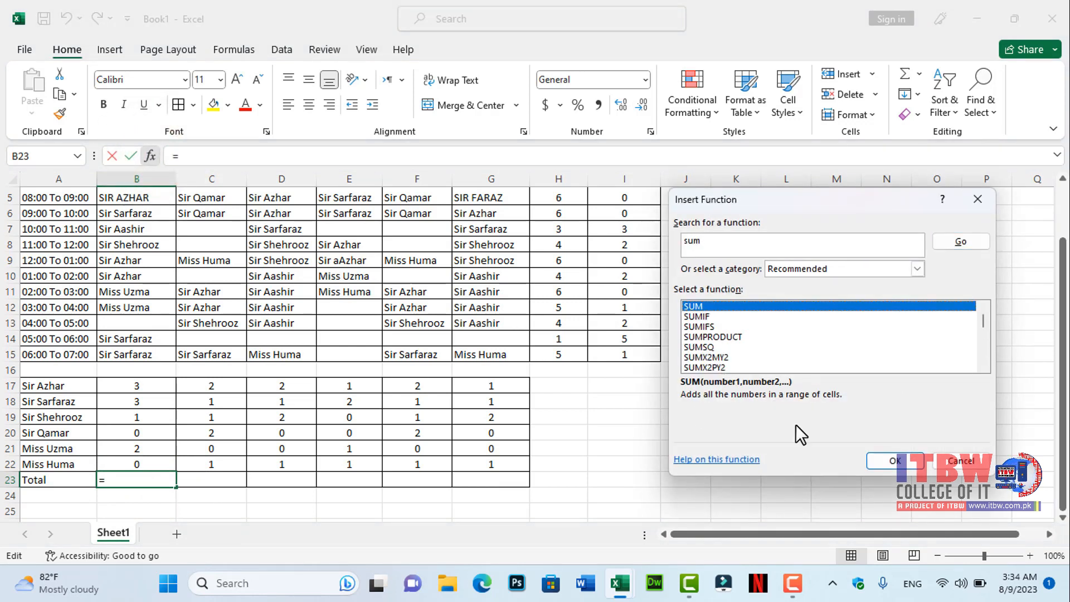
pyautogui.click(889, 462)
pyautogui.moveTo(133, 386); pyautogui.dragTo(127, 468)
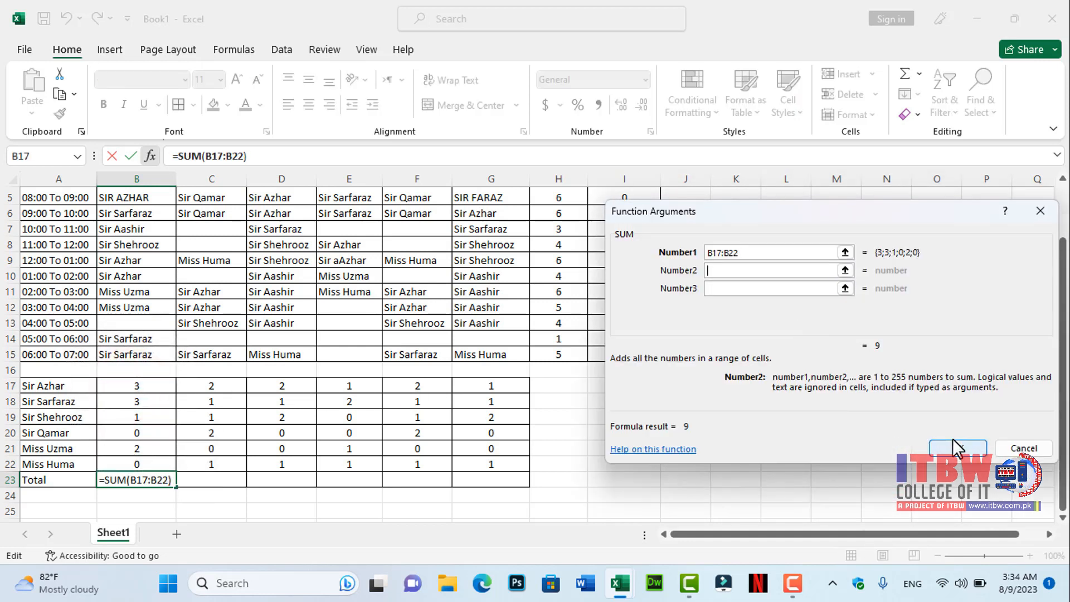
pyautogui.click(956, 447)
pyautogui.moveTo(176, 487); pyautogui.dragTo(511, 486)
pyautogui.click(308, 106)
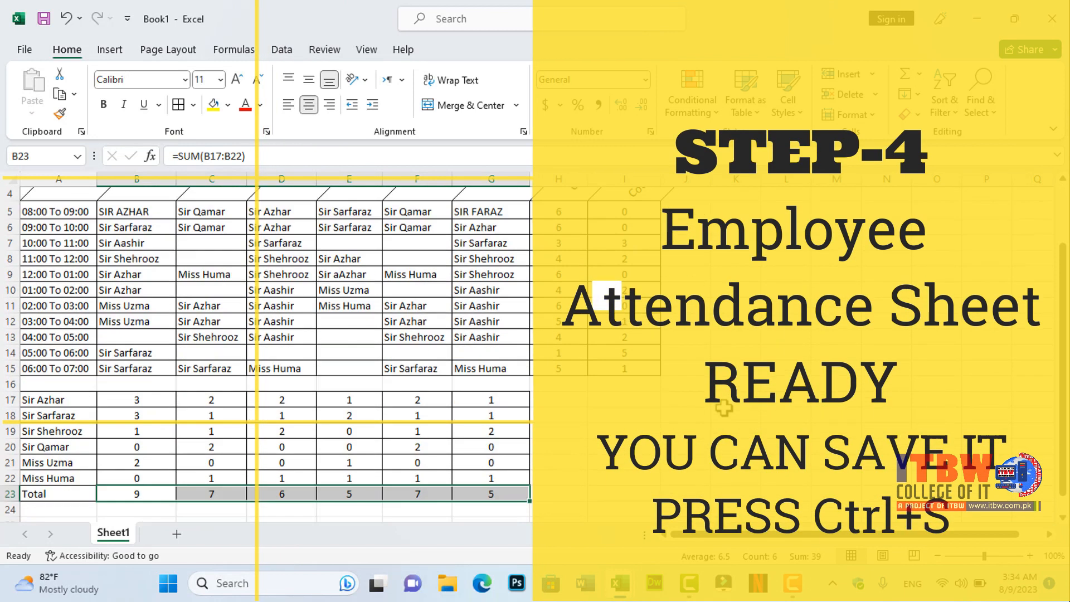
pyautogui.scroll(-2, 724, 408)
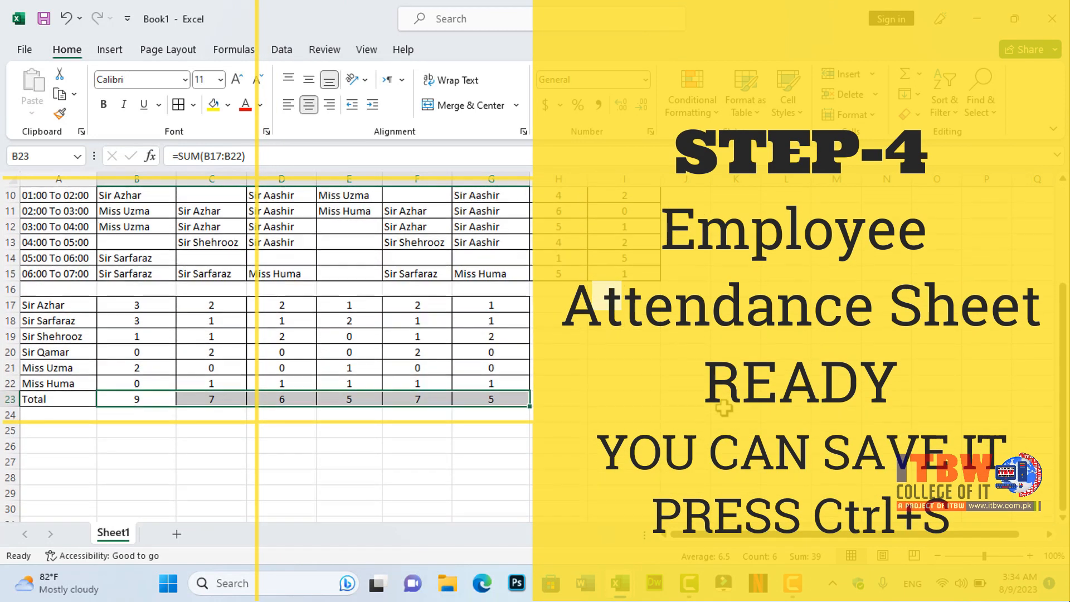
pyautogui.scroll(3, 724, 408)
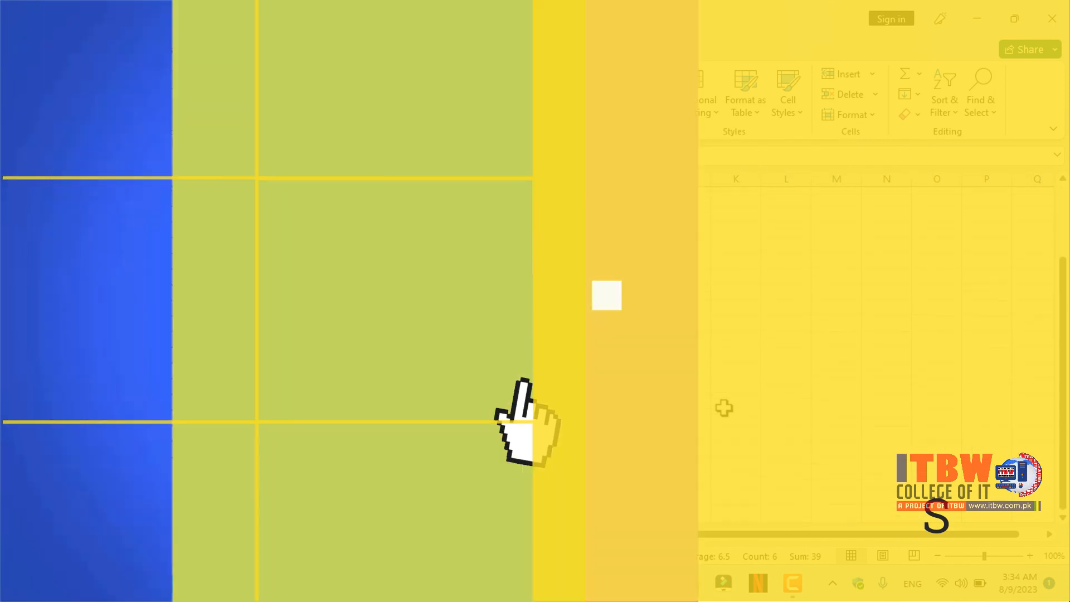